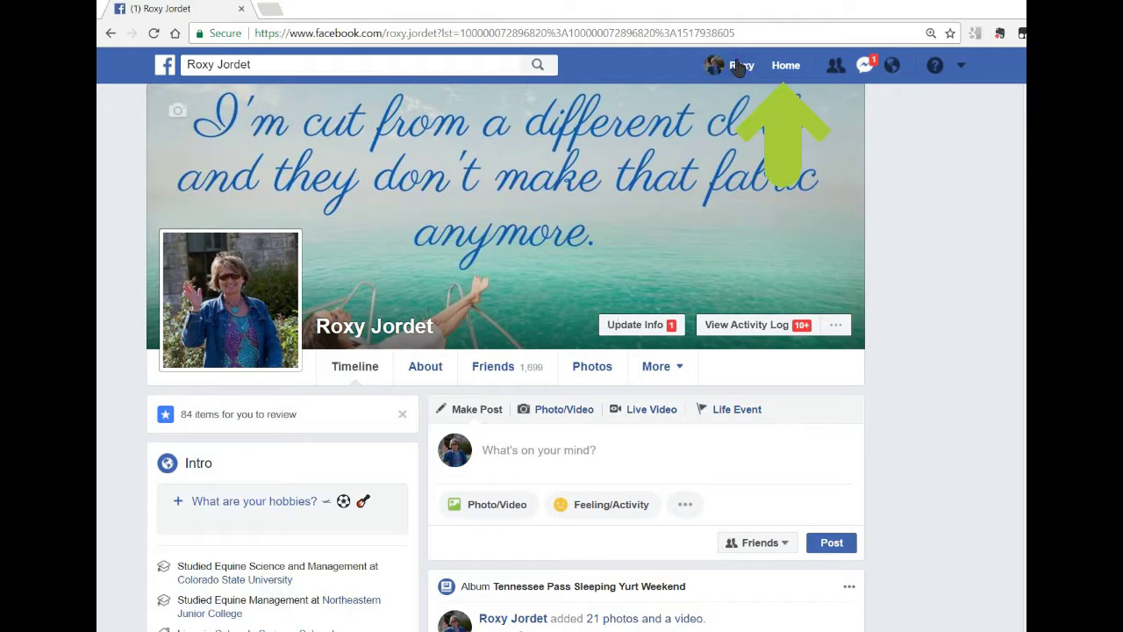
Go to the news feed, search for "52 week hike challenge 2018" and open the 52 Week Hike Challenge 2018 group.
left_click(791, 76)
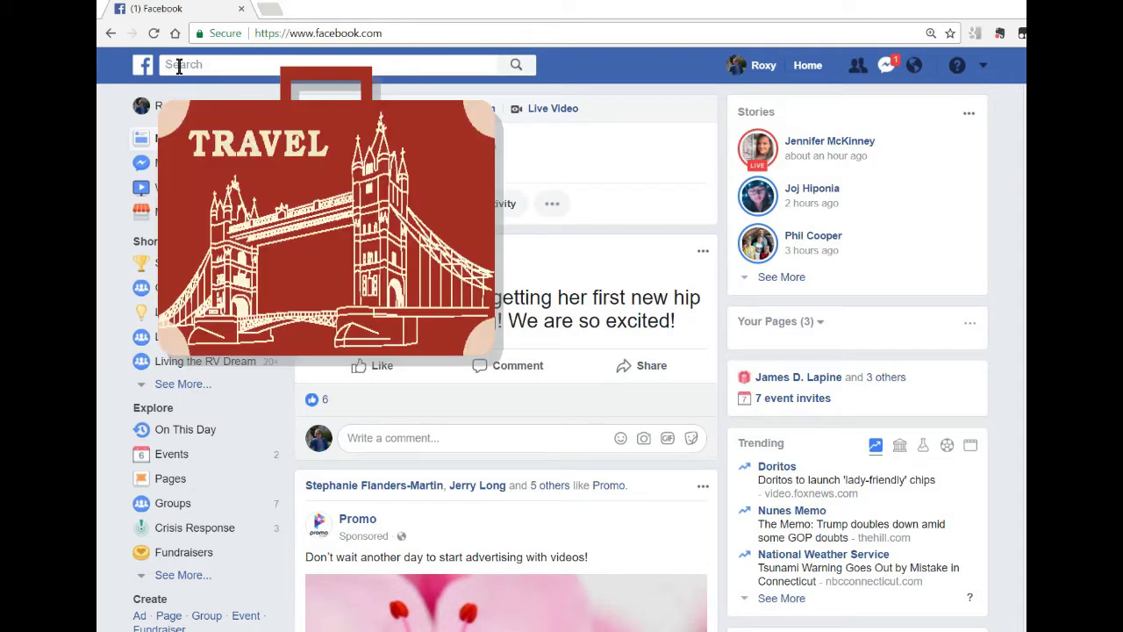
left_click(227, 65)
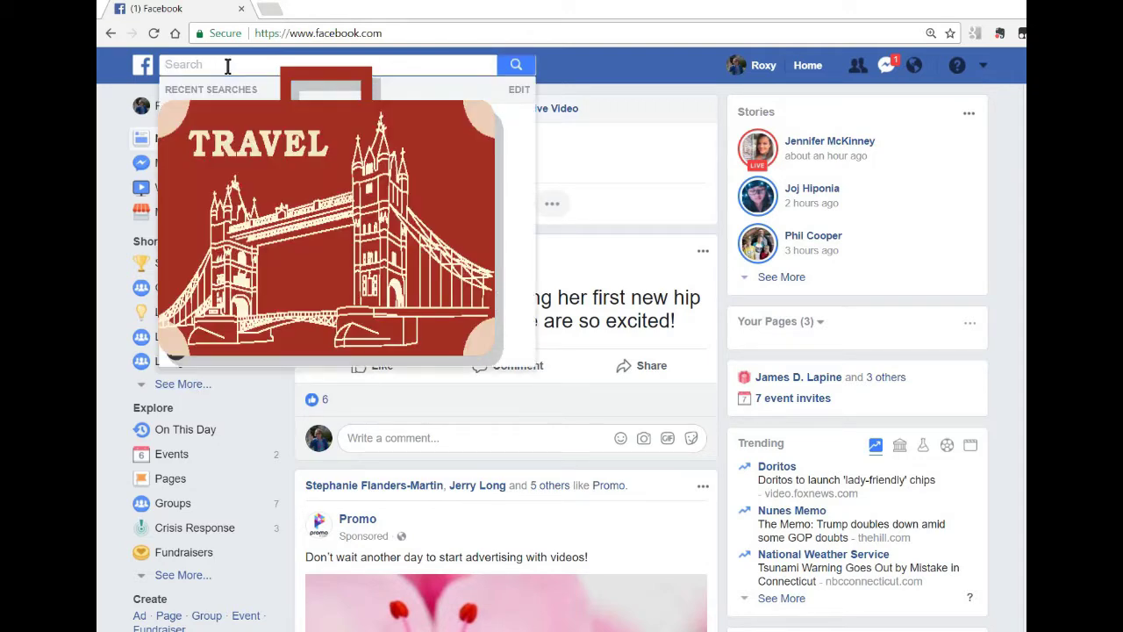
type("52")
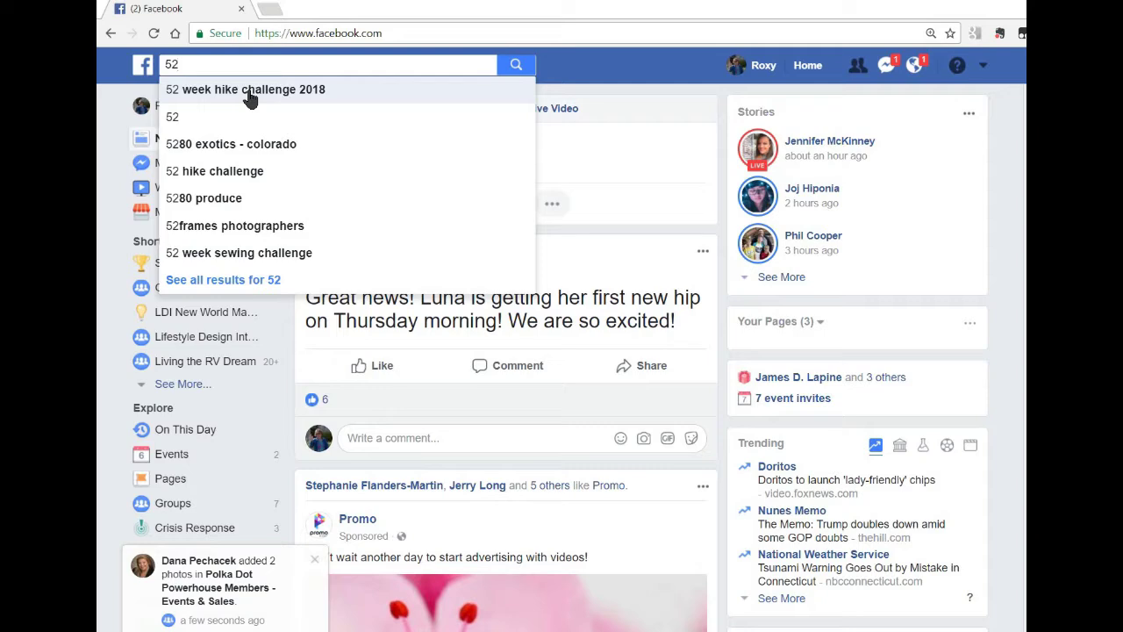
left_click(250, 90)
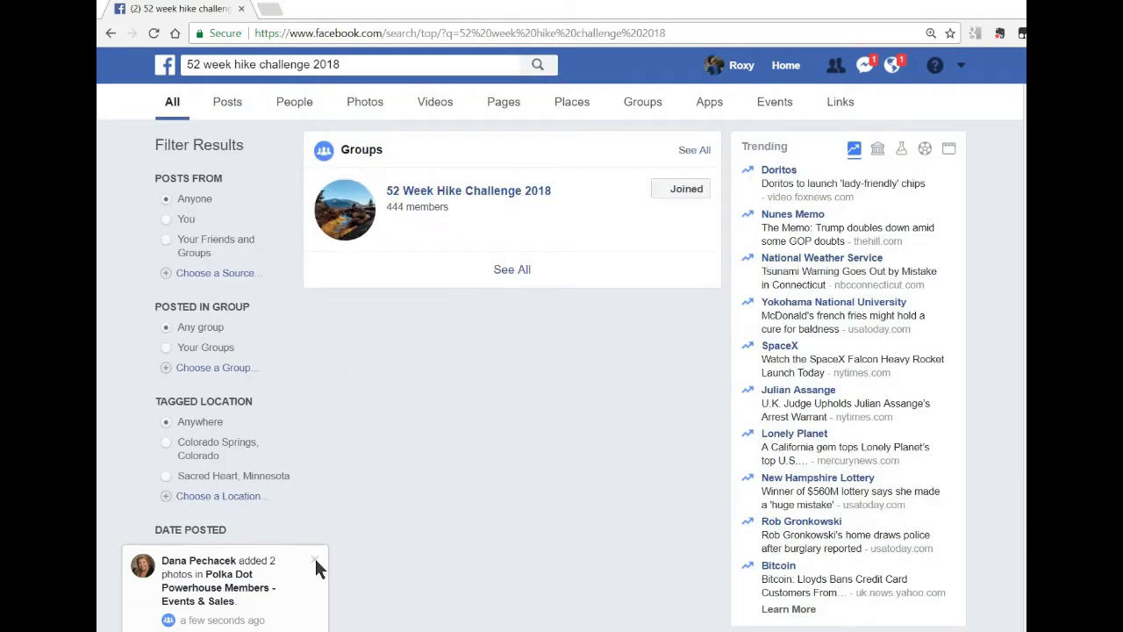
left_click(315, 561)
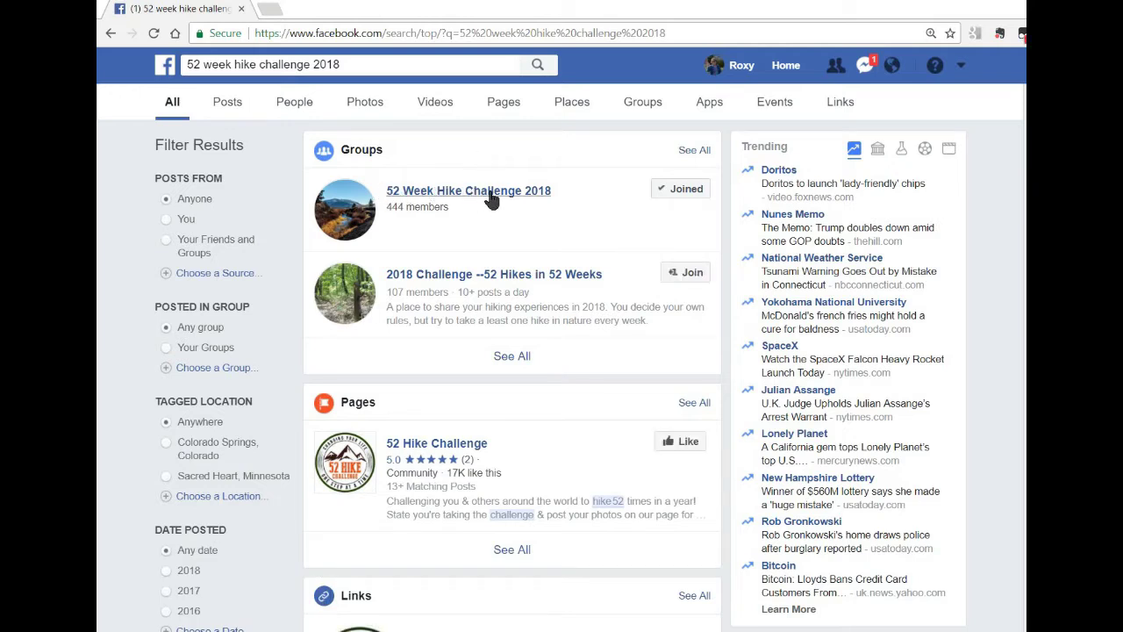
left_click(492, 197)
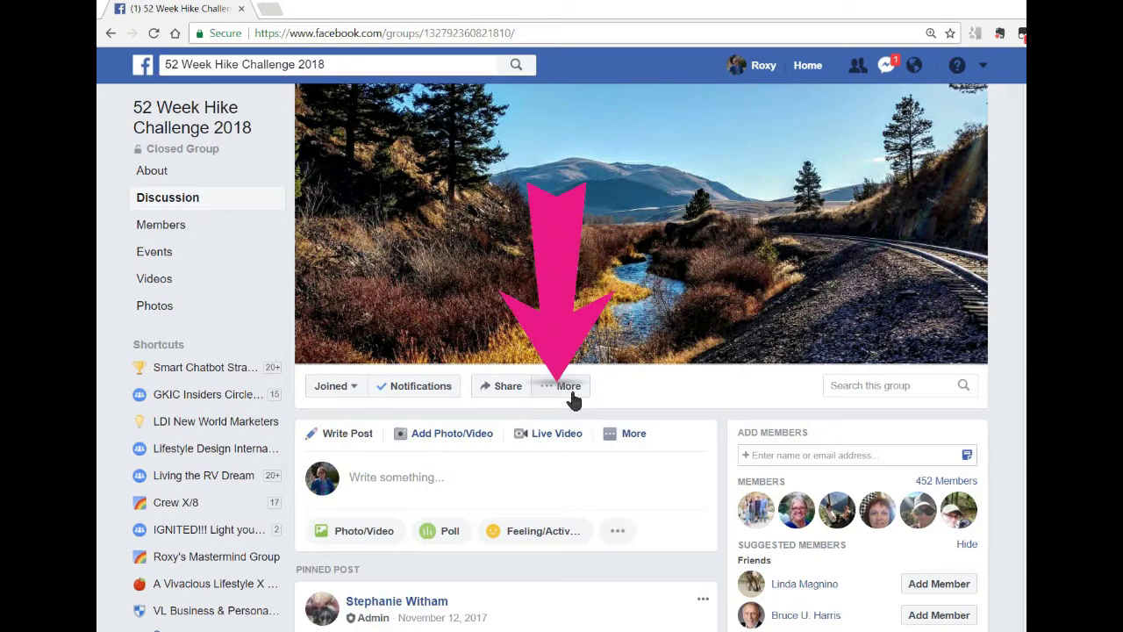
Pin the 52 Week Hike Challenge 2018 group to the shortcuts and dismiss the notification pop-up.
left_click(566, 393)
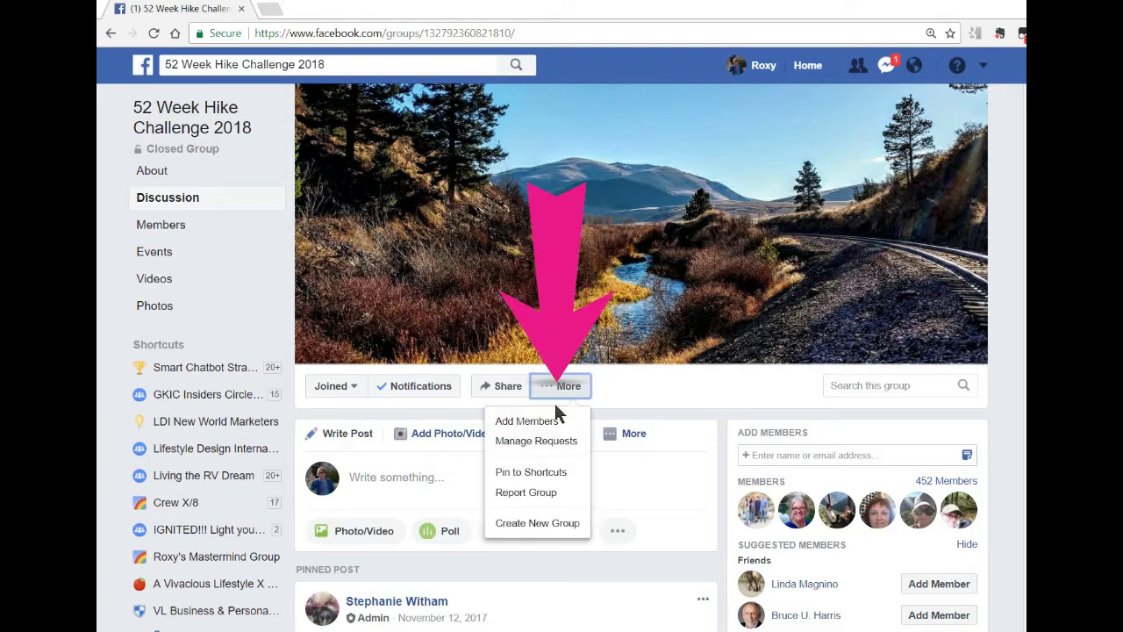
left_click(531, 475)
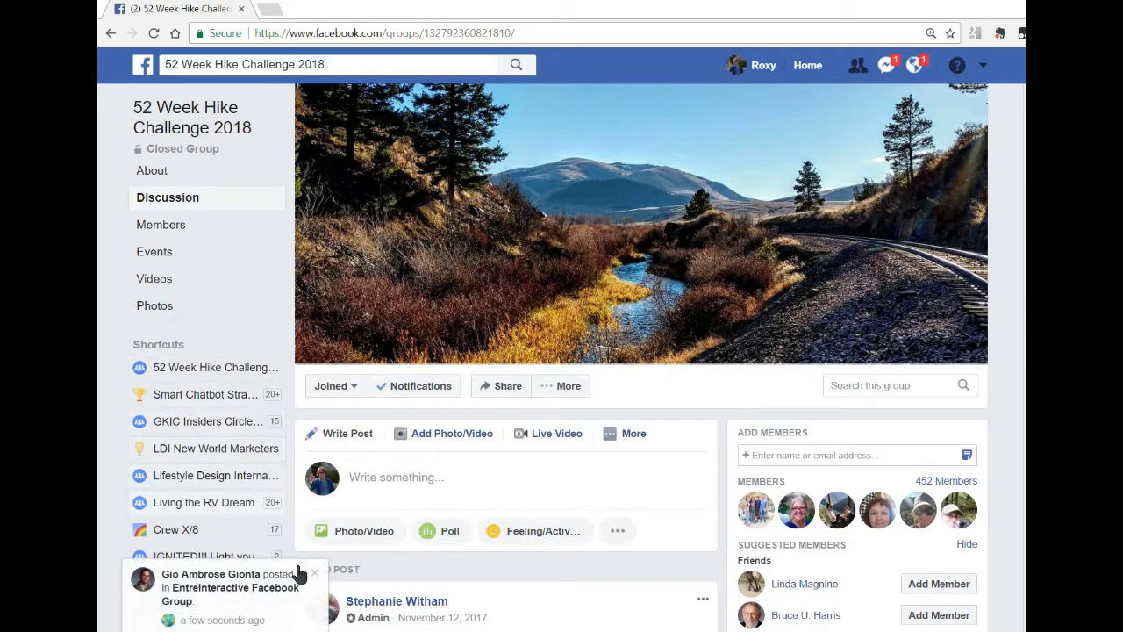
left_click(314, 573)
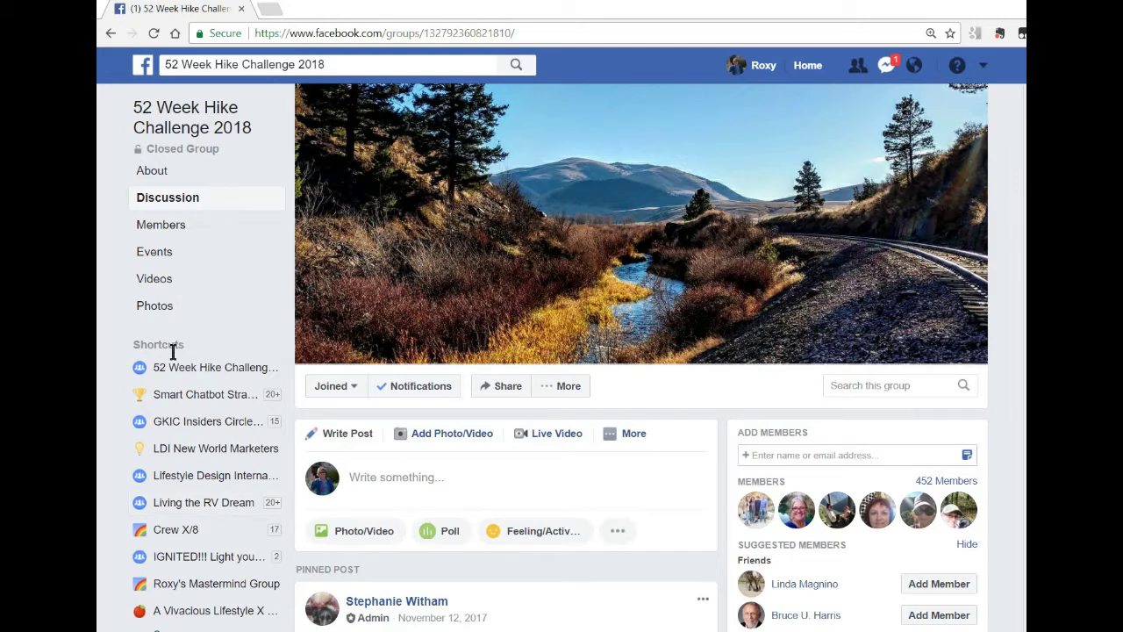
Set the group's notifications to All Posts and close the open chat window.
left_click(414, 389)
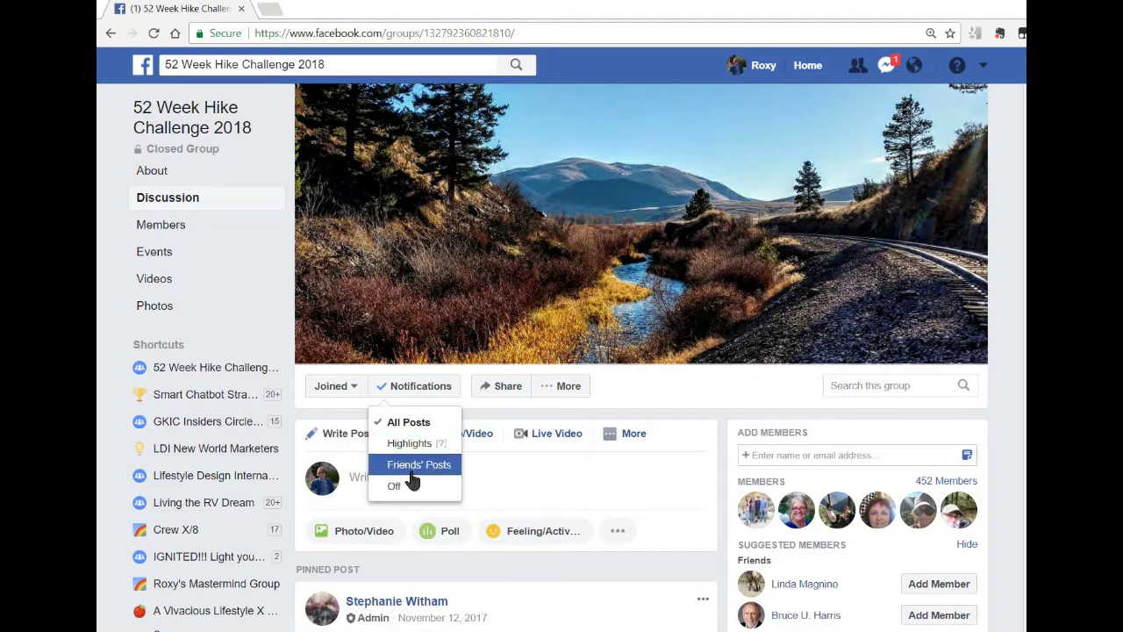
left_click(410, 427)
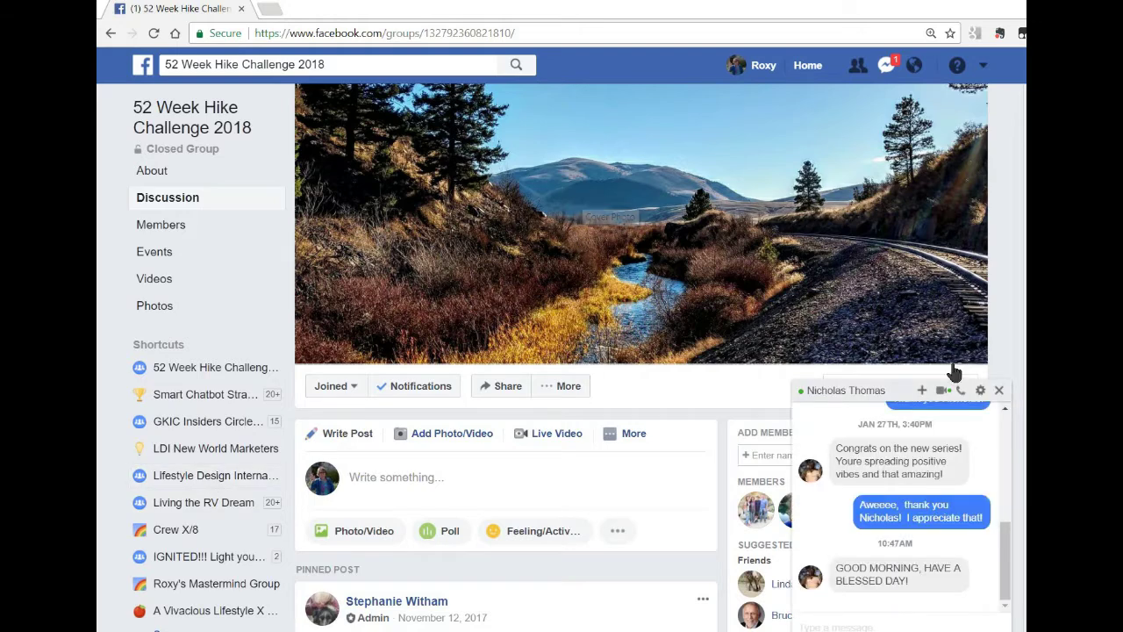
left_click(999, 390)
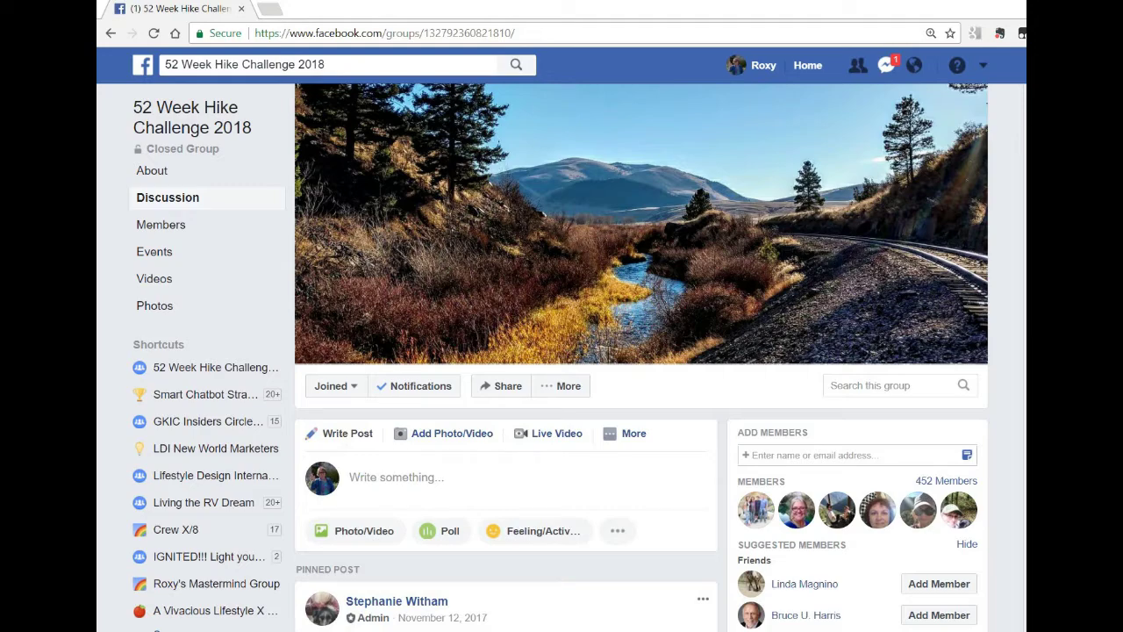
Comment "Hey Great Job, 8 hikes so far!!! Awesome!!" on the new member's first post under recent activity.
scroll(640, 351, "down", 8)
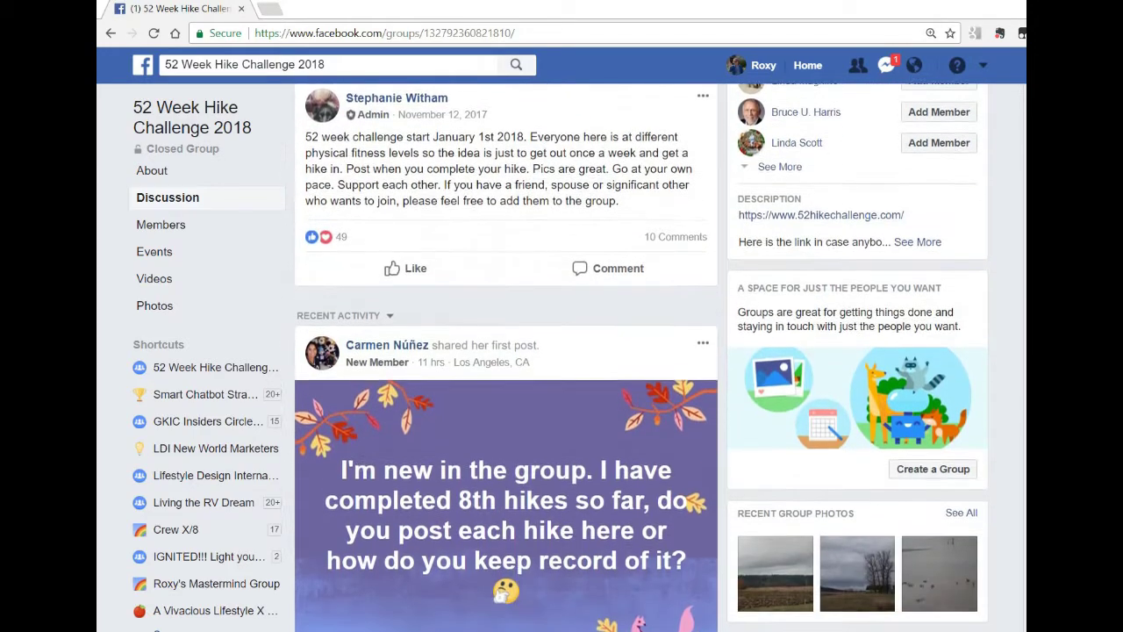
scroll(641, 351, "down", 2)
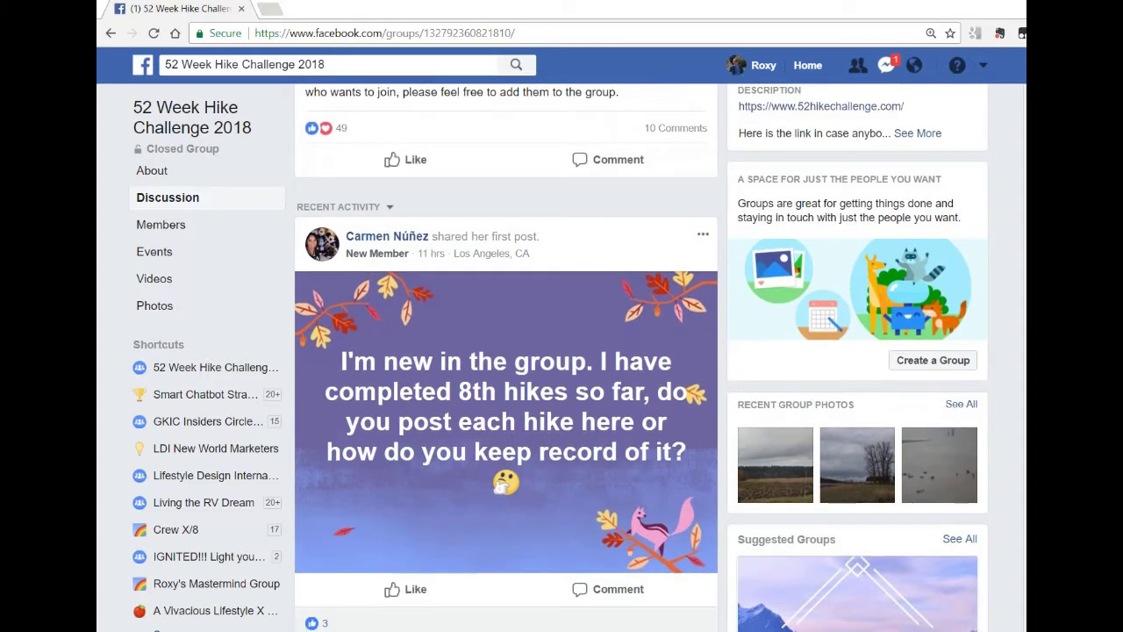
scroll(640, 351, "down", 2)
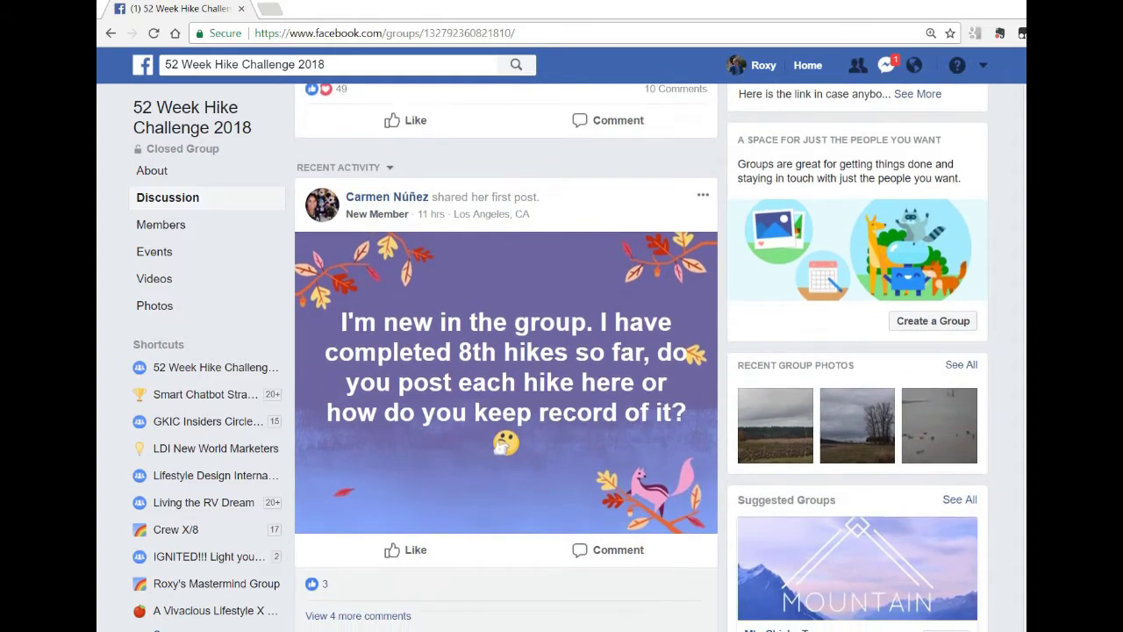
scroll(640, 351, "down", 3)
scroll(640, 351, "up", 5)
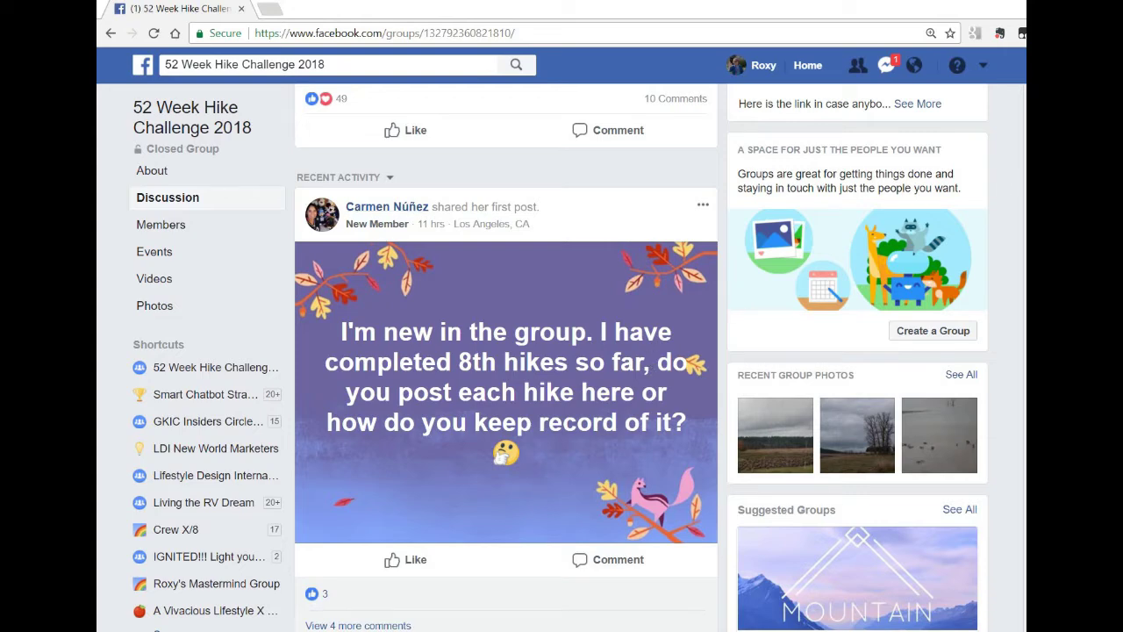
scroll(561, 351, "down", 4)
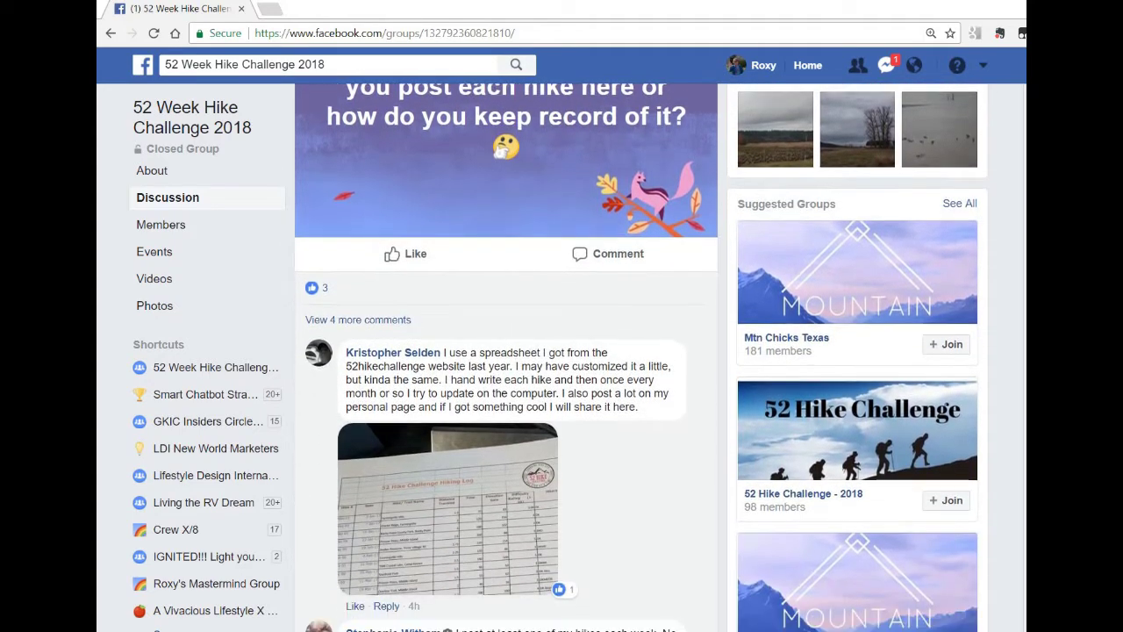
scroll(562, 351, "down", 3)
scroll(561, 351, "up", 5)
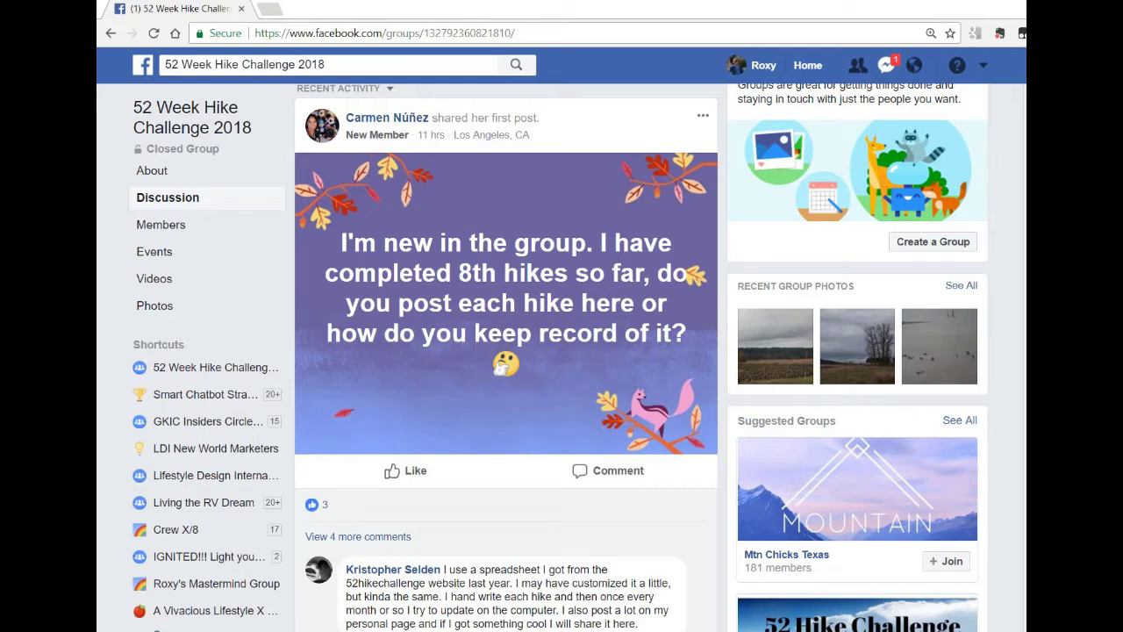
scroll(641, 356, "down", 4)
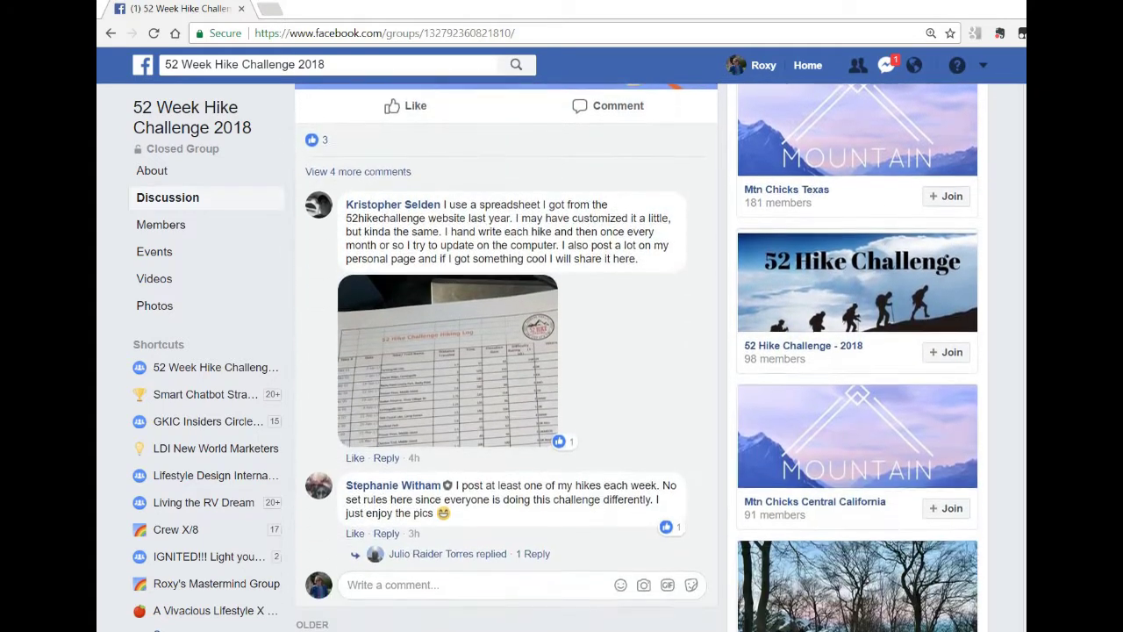
scroll(532, 534, "down", 1)
left_click(532, 537)
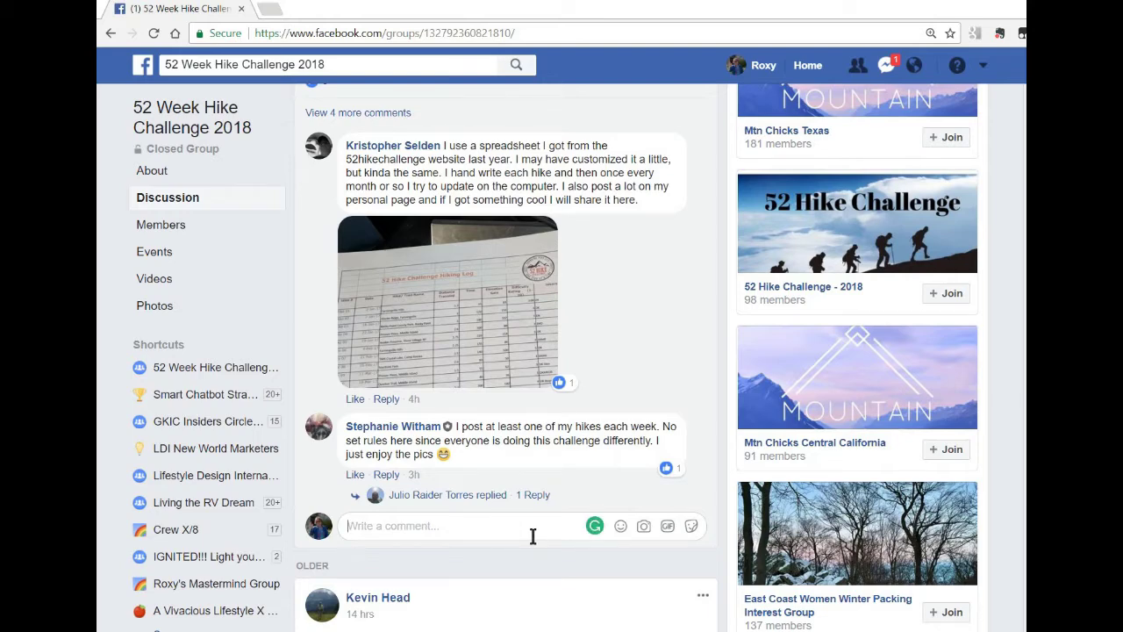
type("Hey Great Job, 8 ")
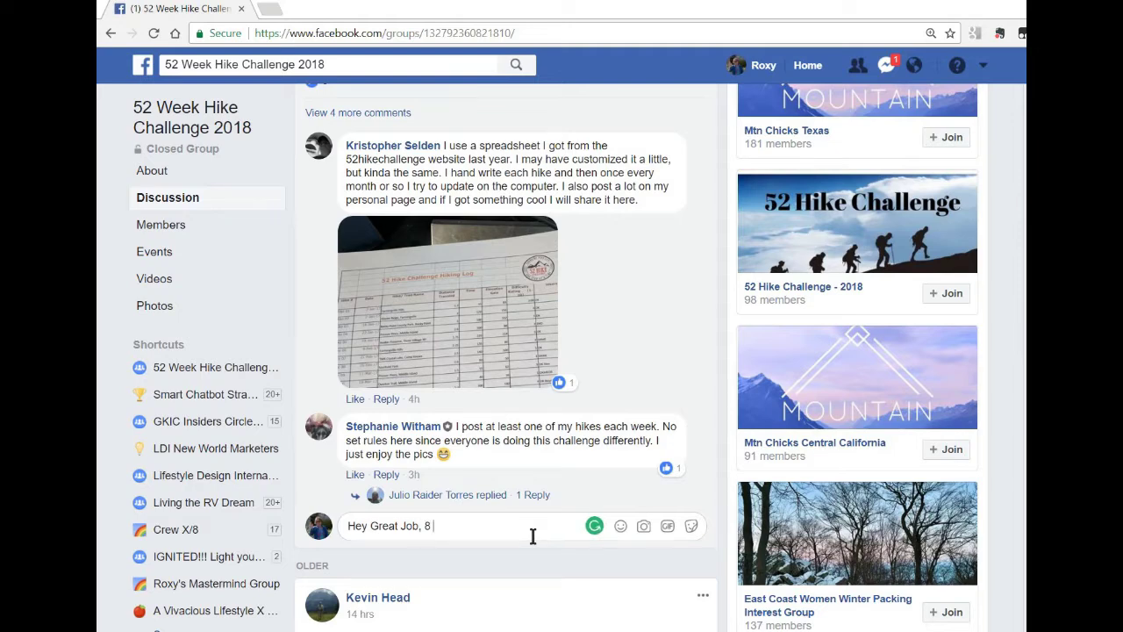
type("hikes so far!!! Awesome!!")
key("Return")
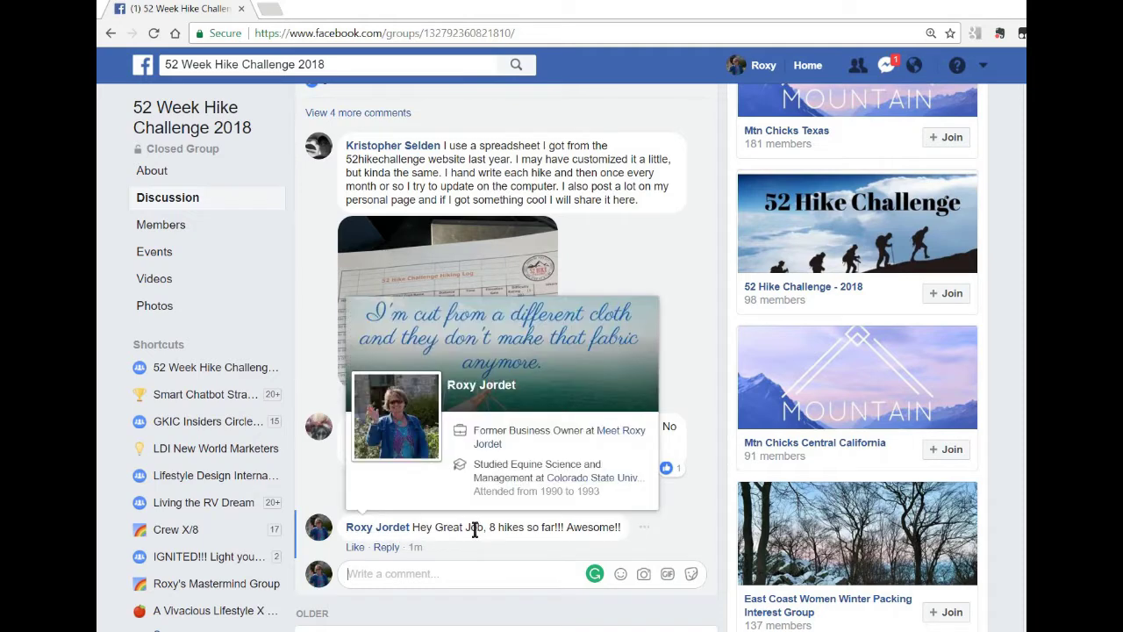
Edit the posted comment to add "I am on my 4 hike of the year!" at its end.
left_click(645, 532)
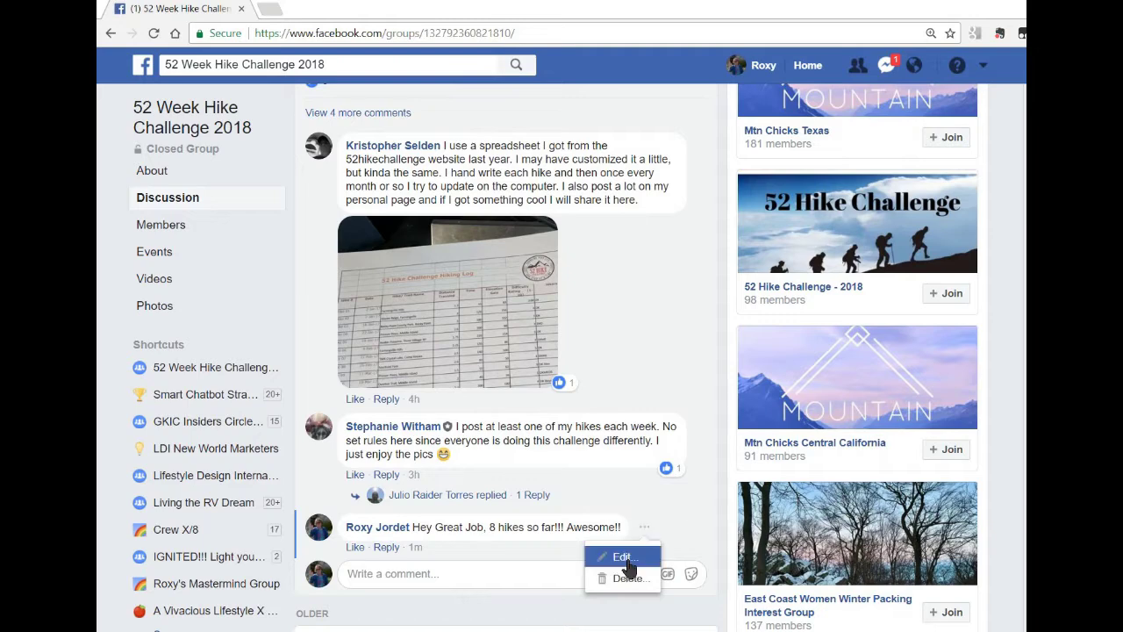
left_click(622, 558)
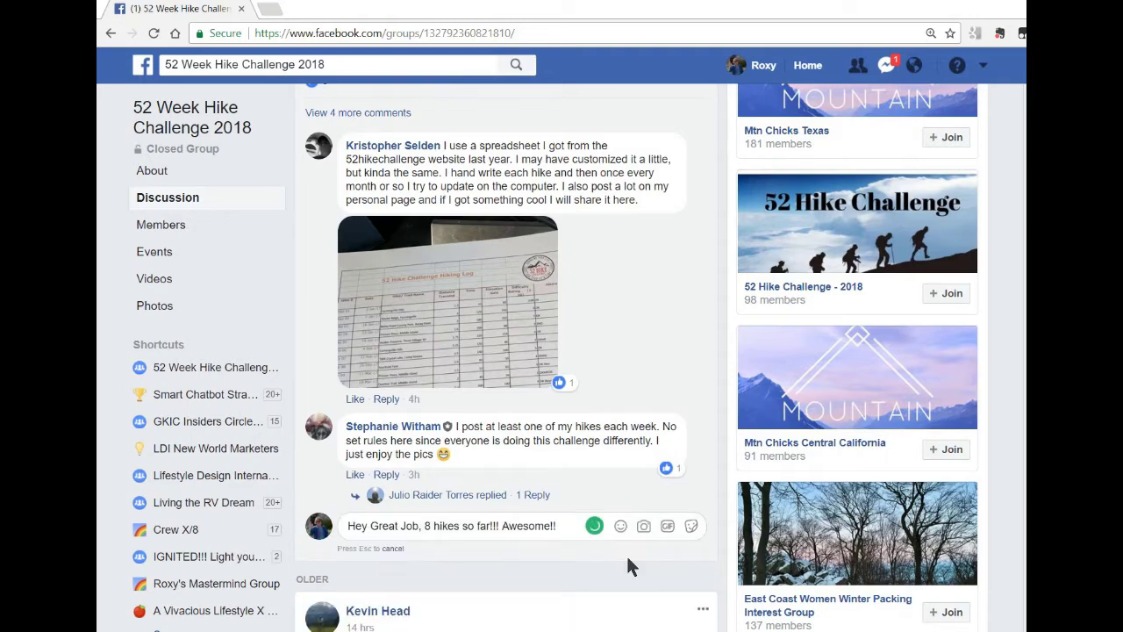
type("I am on")
type(" m")
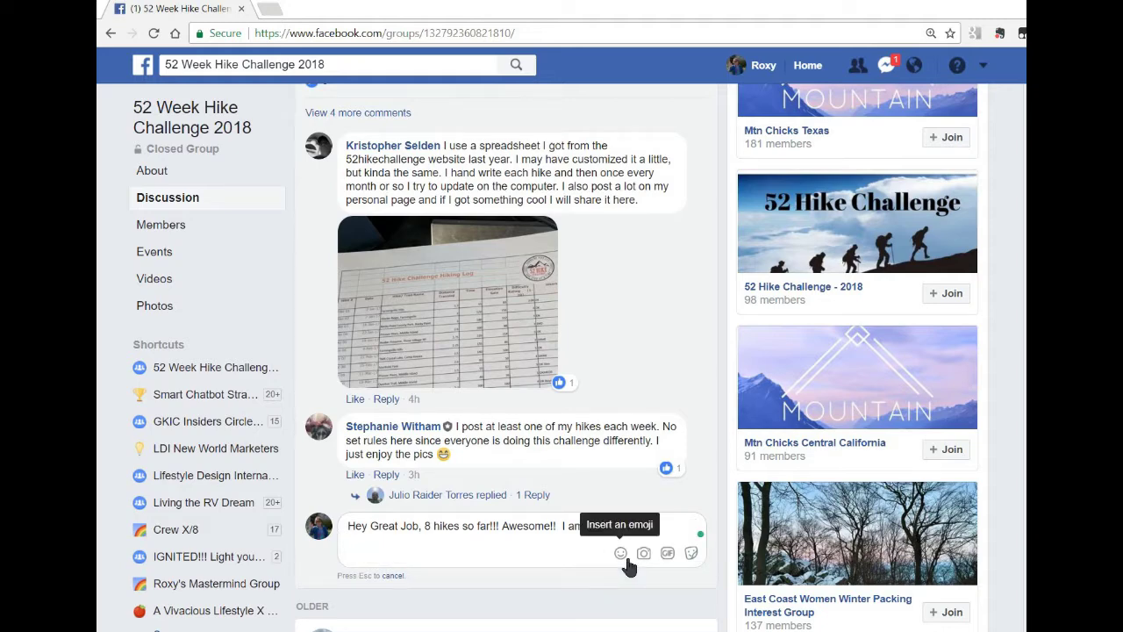
type(" the year!")
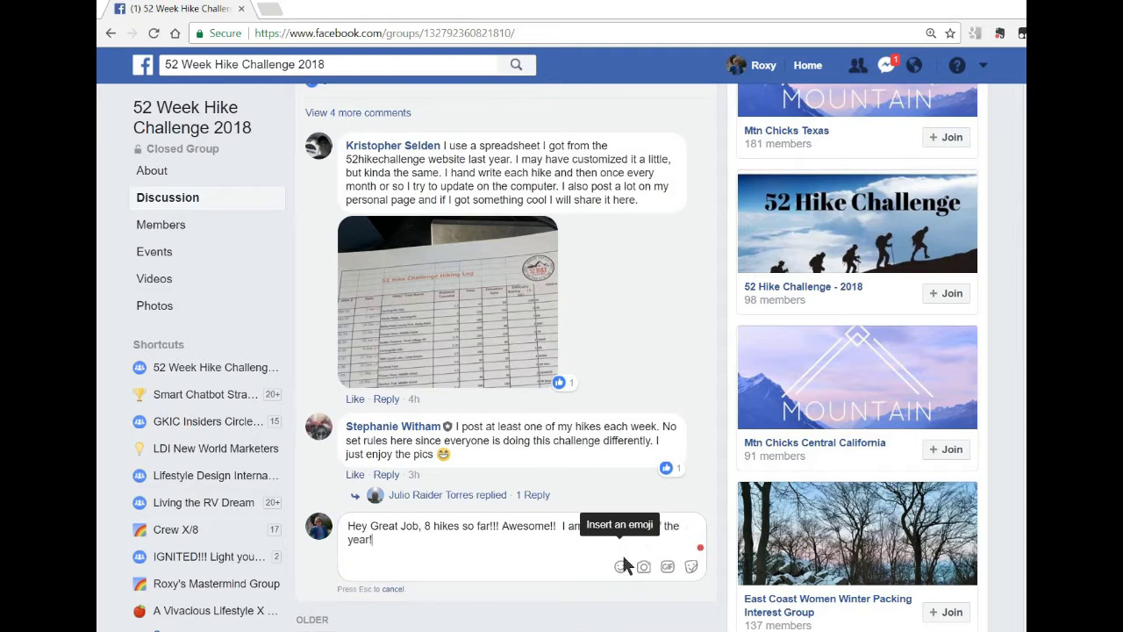
key("Return")
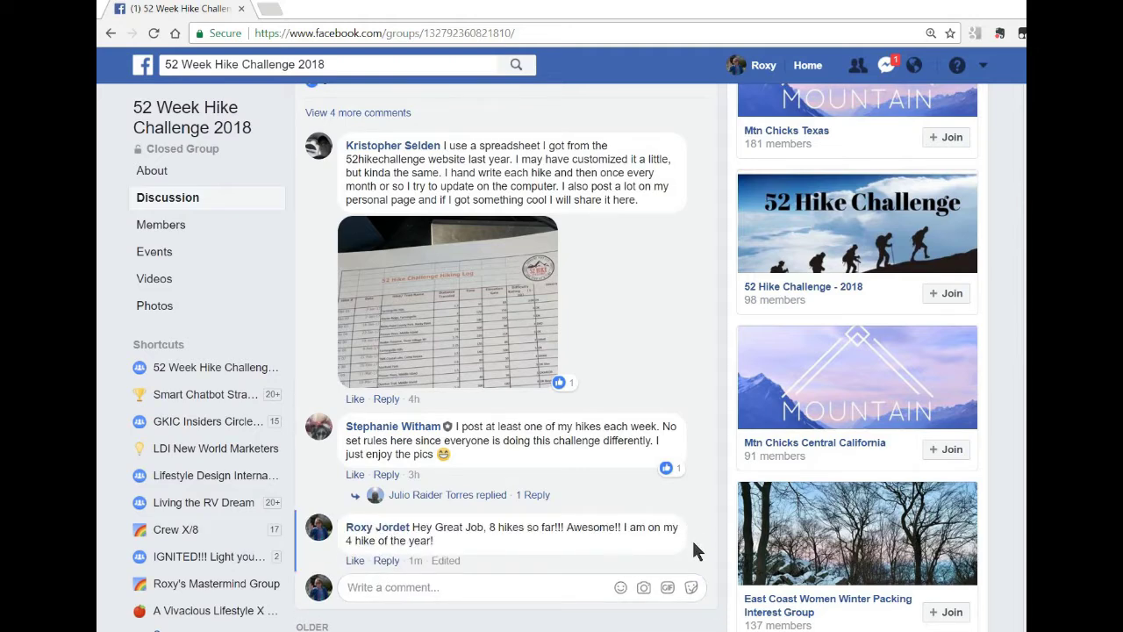
Like the new member's post about having completed 8 hikes.
mouse_move(703, 539)
scroll(636, 357, "up", 4)
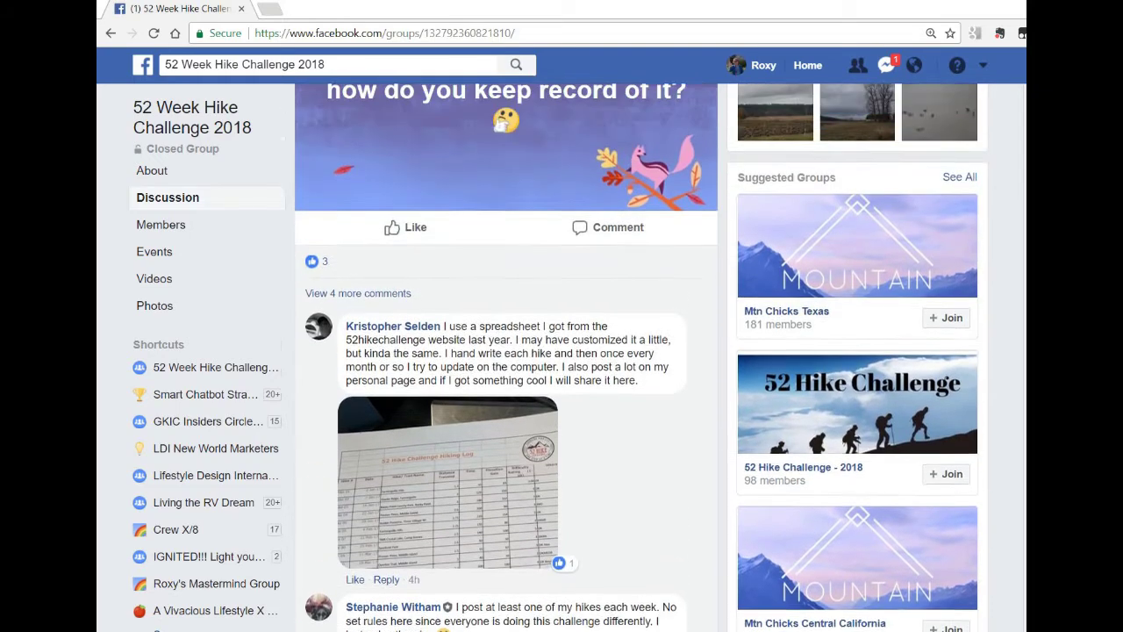
scroll(545, 538, "up", 1)
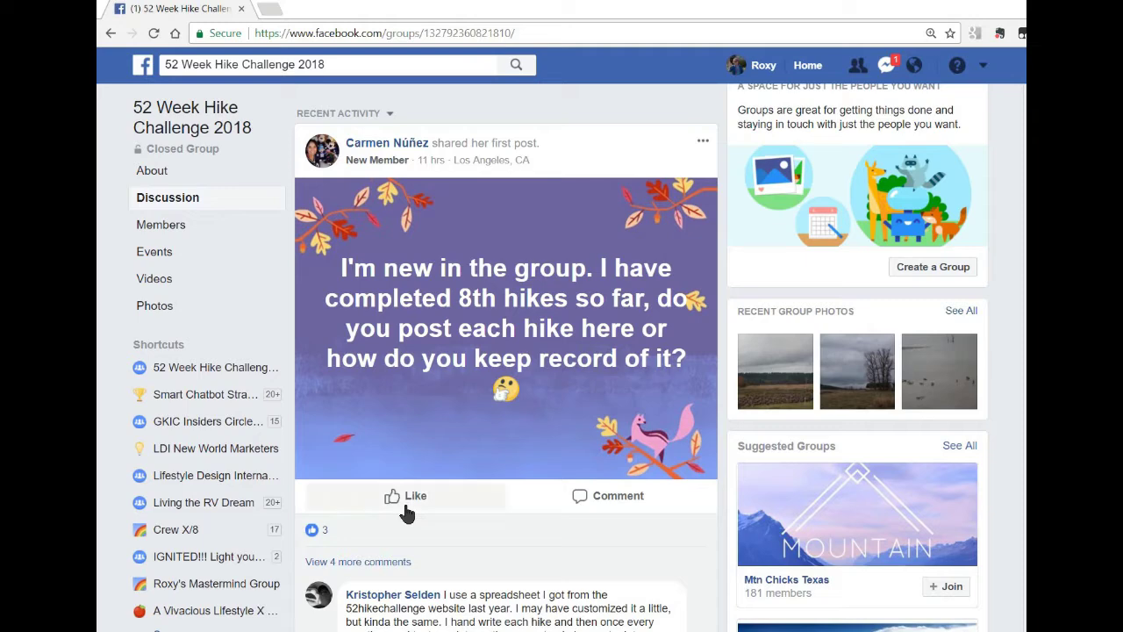
left_click(406, 509)
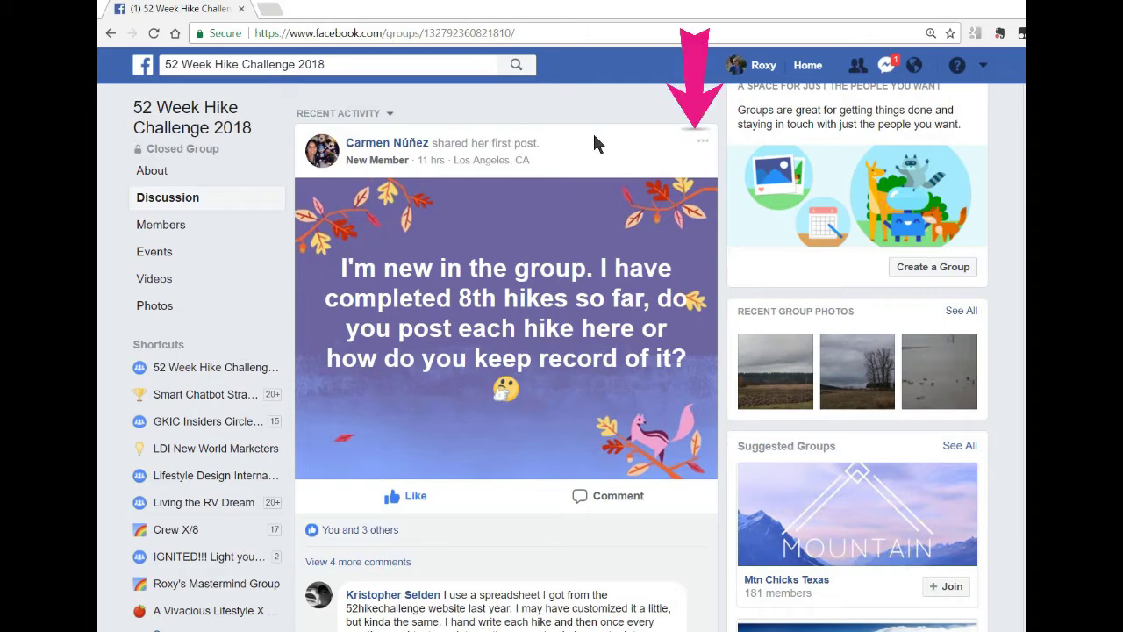
Turn off notifications for the new member's post and reopen the post's options.
left_click(703, 145)
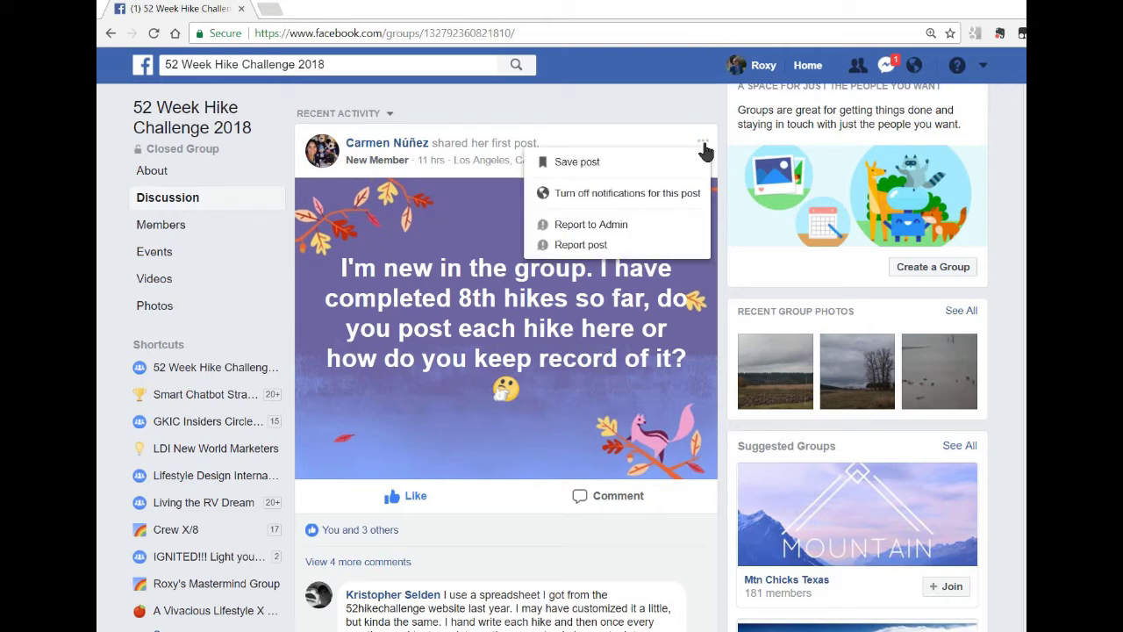
left_click(600, 197)
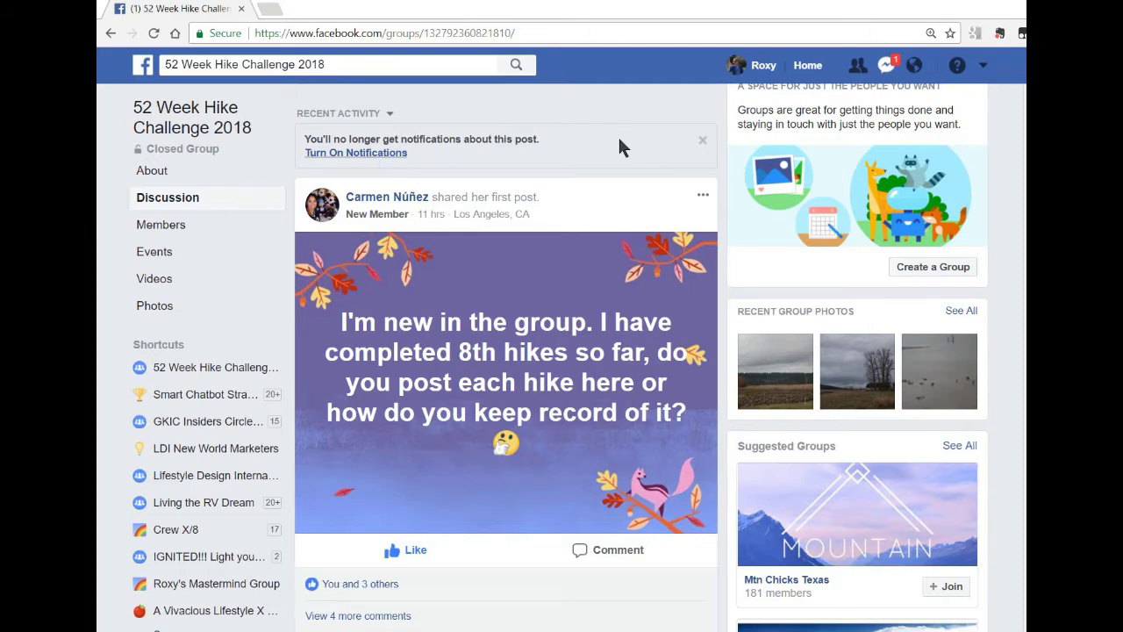
left_click(703, 199)
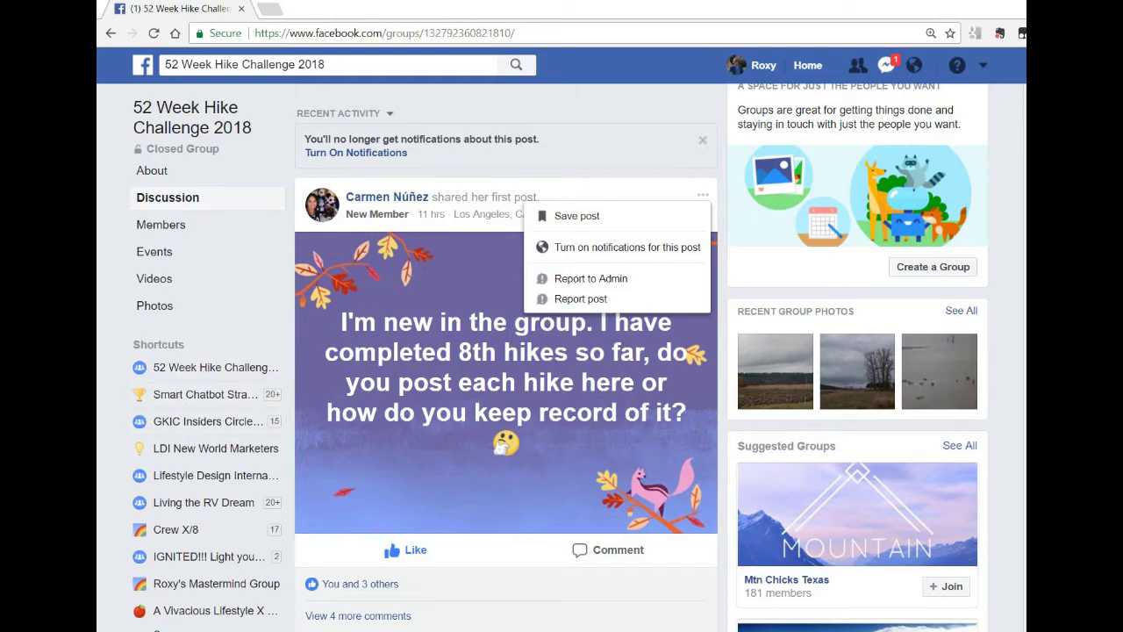
Leave the group page and open your own profile timeline.
scroll(614, 329, "up", 12)
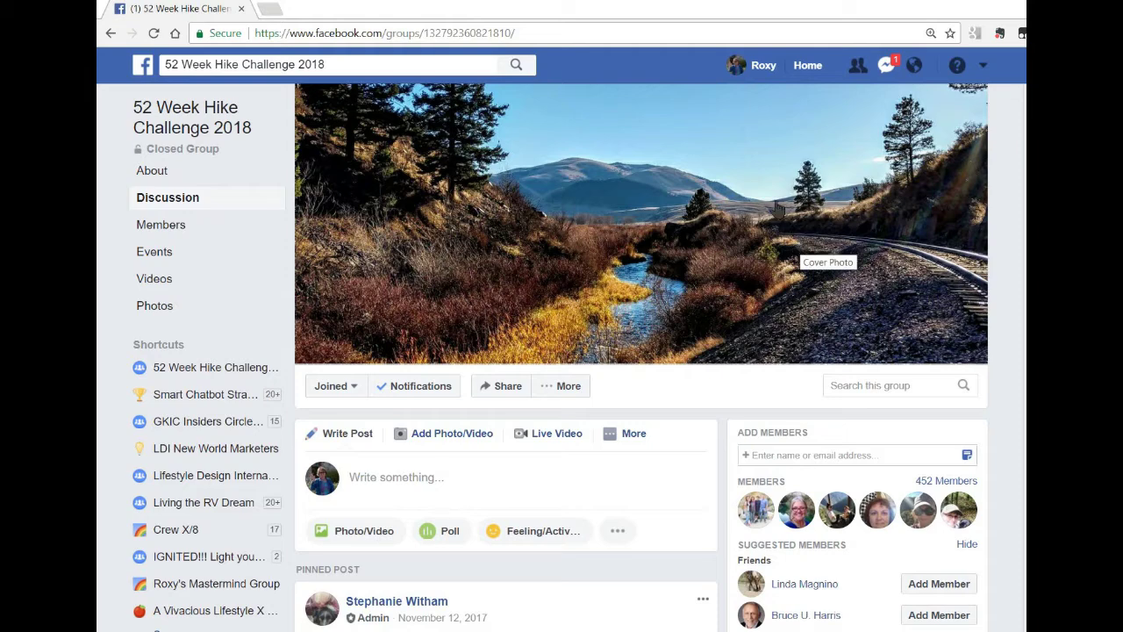
left_click(762, 77)
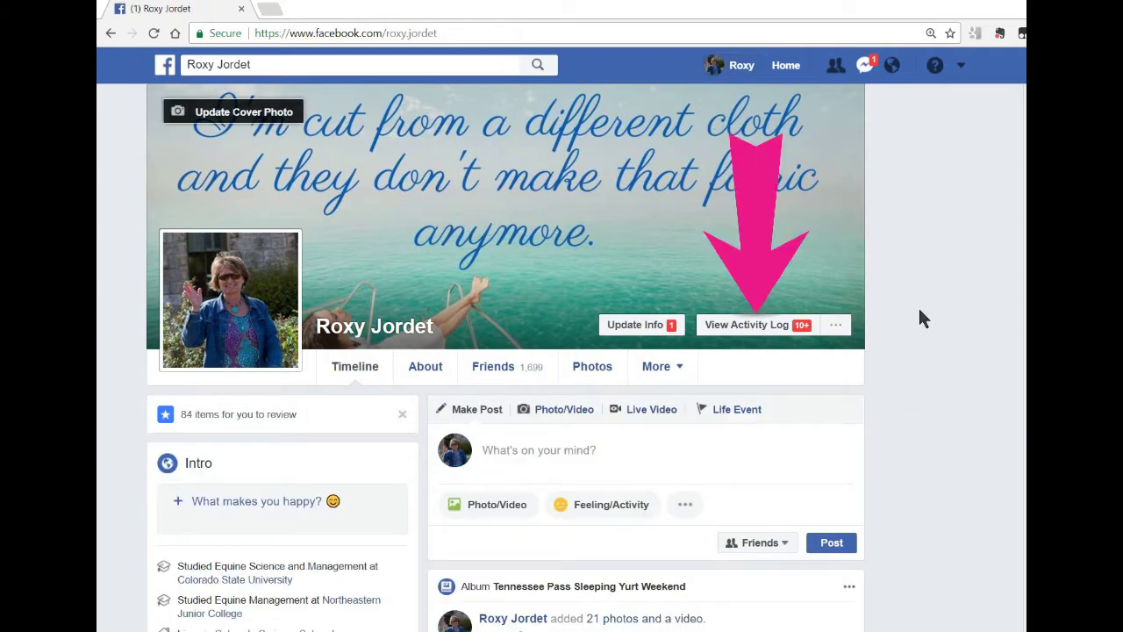
Open the profile's activity log and expand the full list of activity filters.
left_click(758, 337)
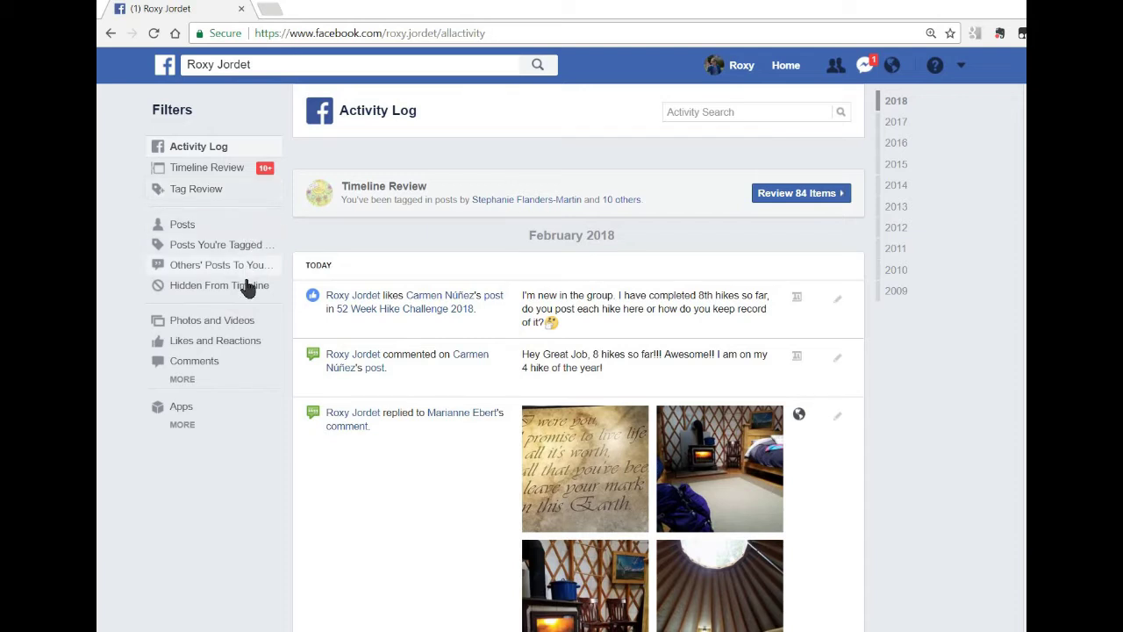
left_click(185, 385)
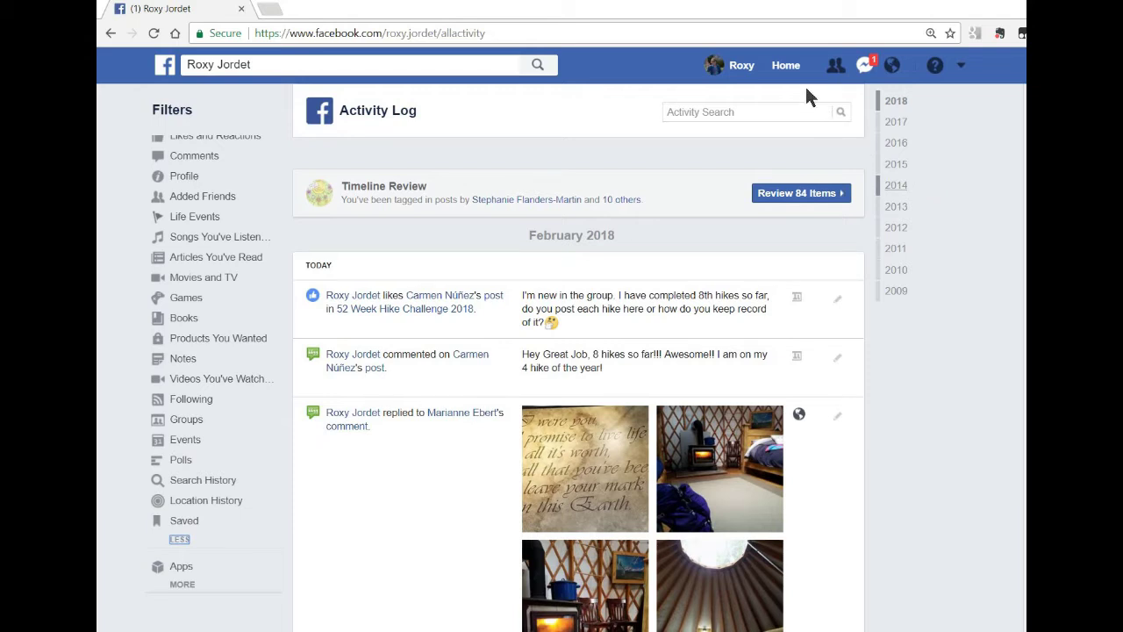
Return to the news feed and open the Darren Hardy page from its sponsored post.
left_click(785, 71)
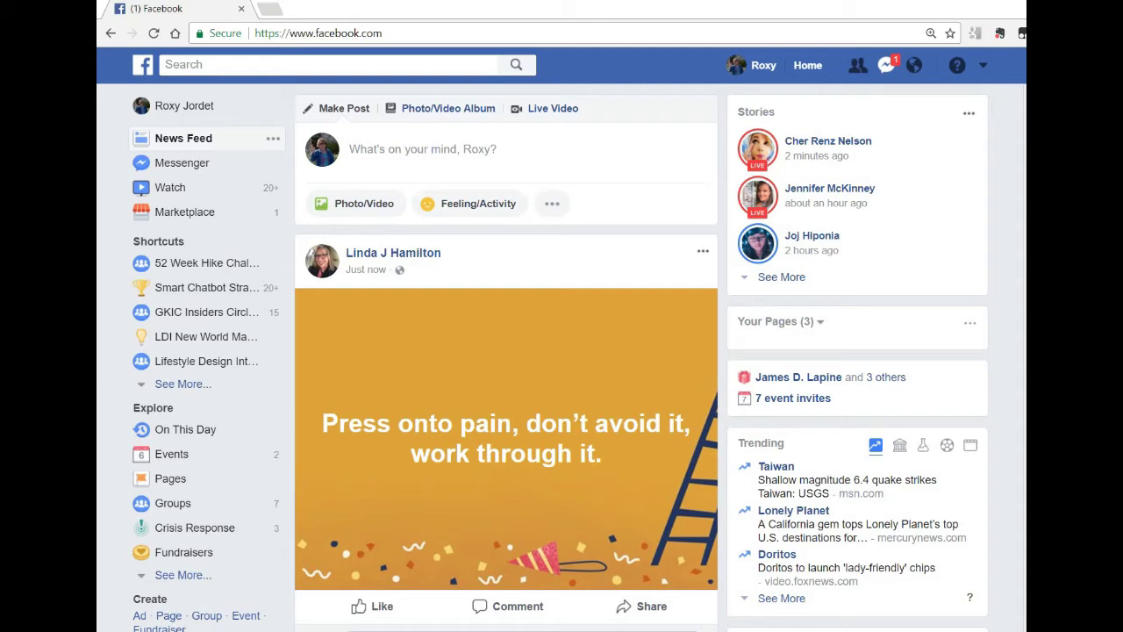
scroll(640, 357, "down", 2)
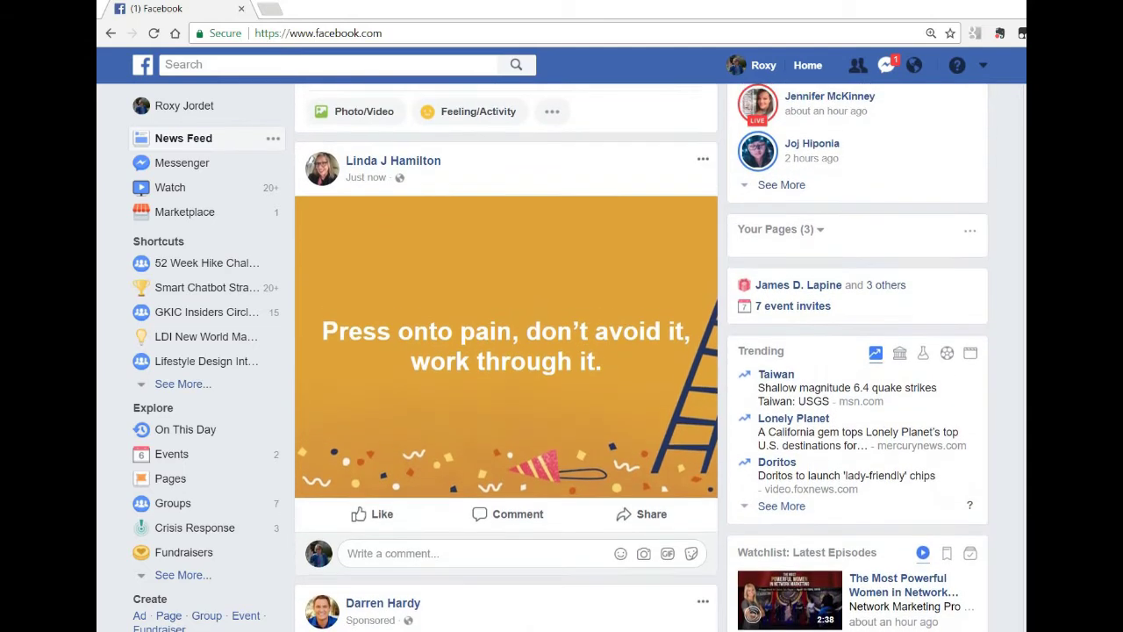
scroll(641, 357, "up", 1)
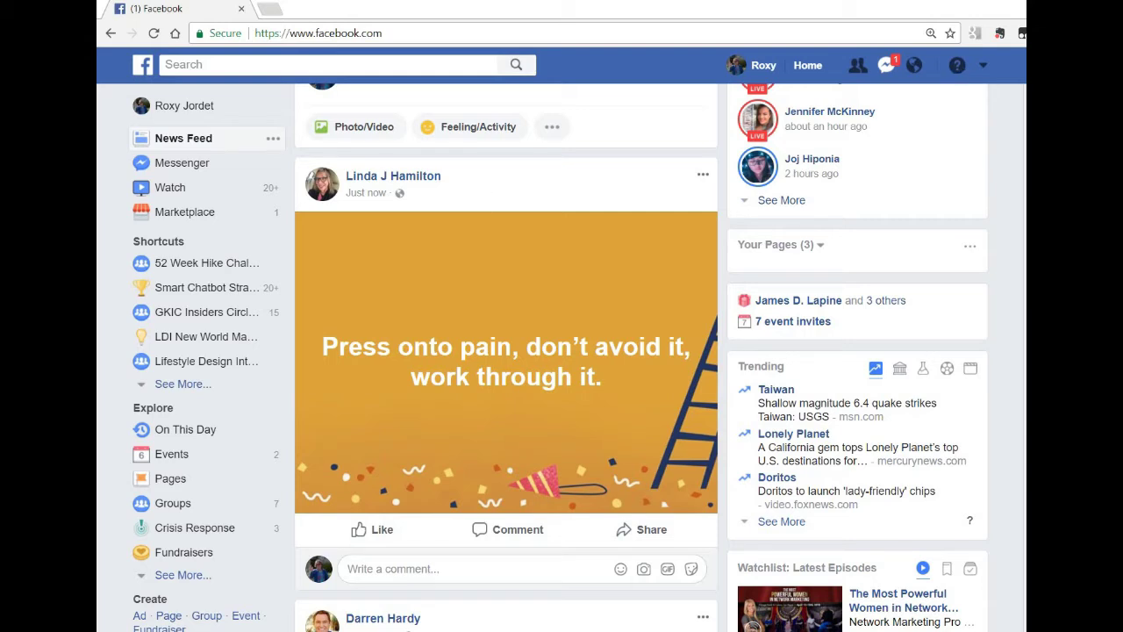
scroll(506, 357, "down", 4)
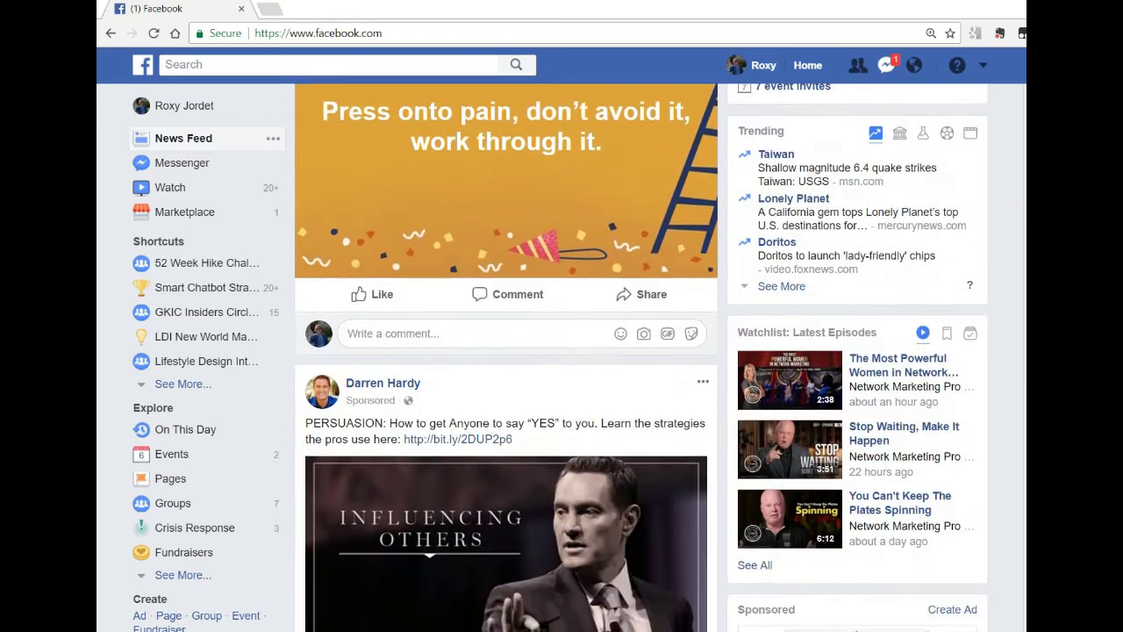
scroll(529, 264, "down", 2)
scroll(529, 264, "up", 2)
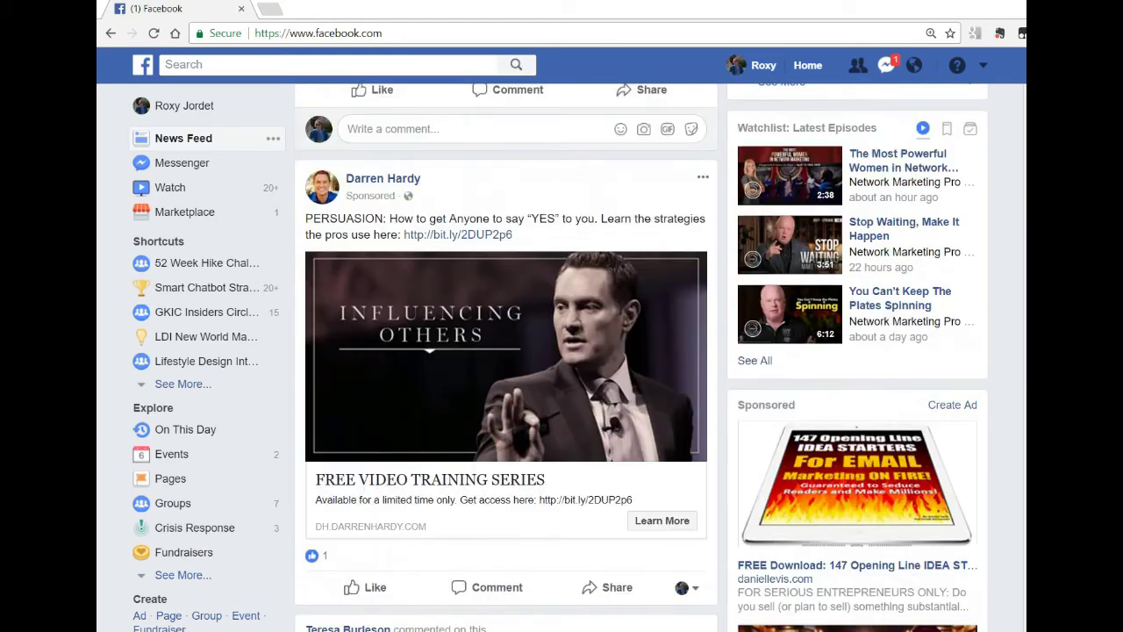
scroll(529, 263, "down", 1)
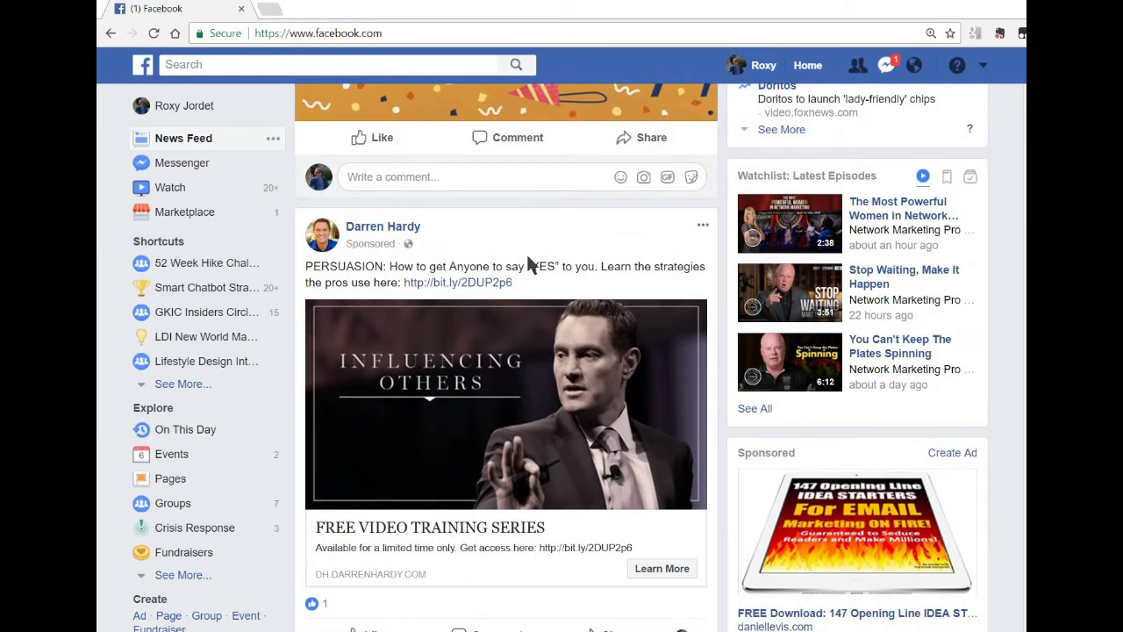
left_click(375, 229)
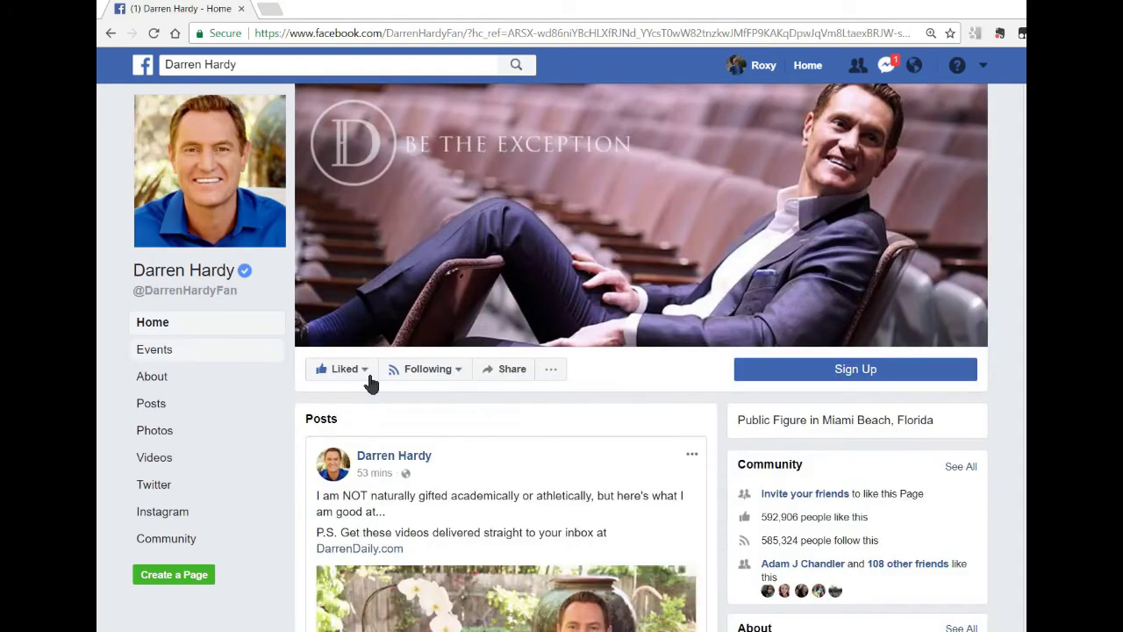
Set the followed Darren Hardy page to See First in the news feed.
left_click(457, 372)
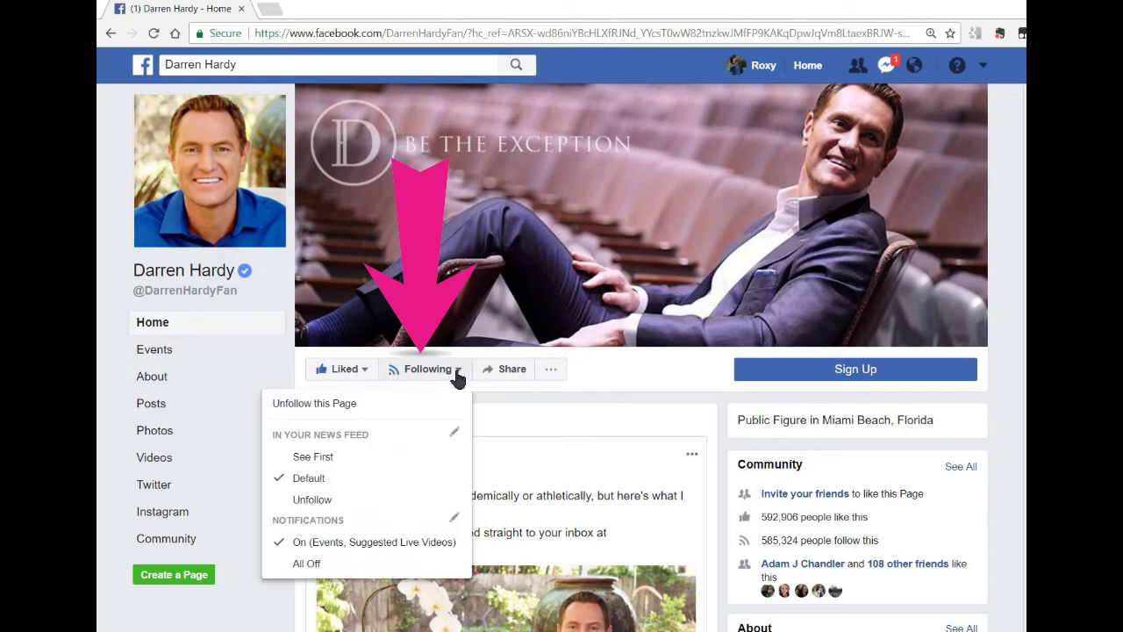
left_click(321, 464)
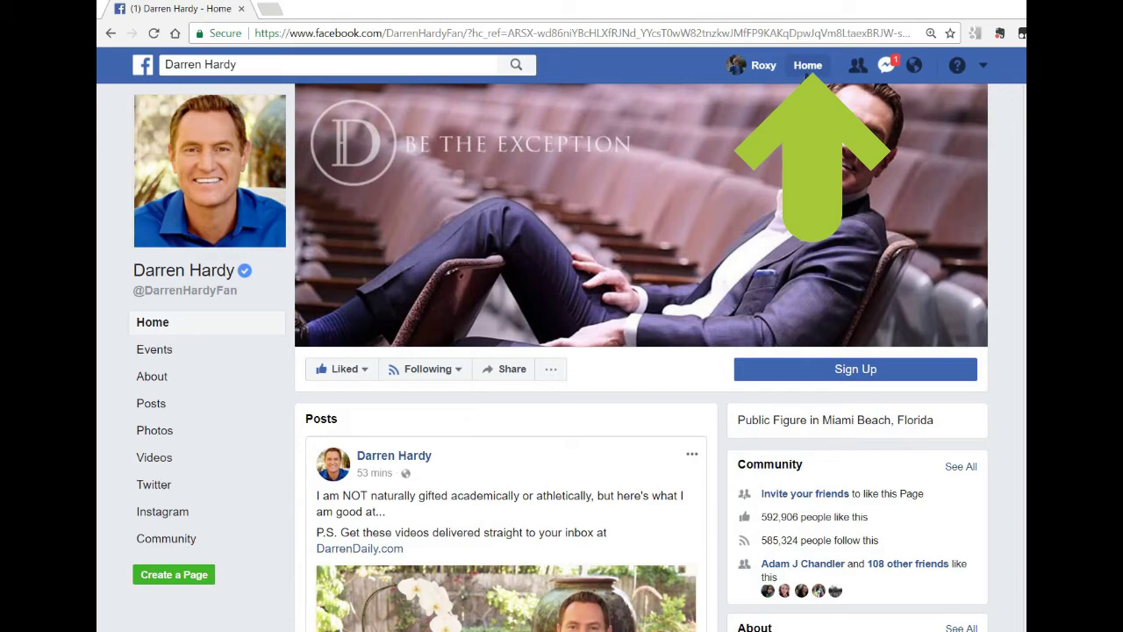
Go back to the news feed, look through its posts, and dismiss the pop-up notification about a new group photo.
left_click(807, 71)
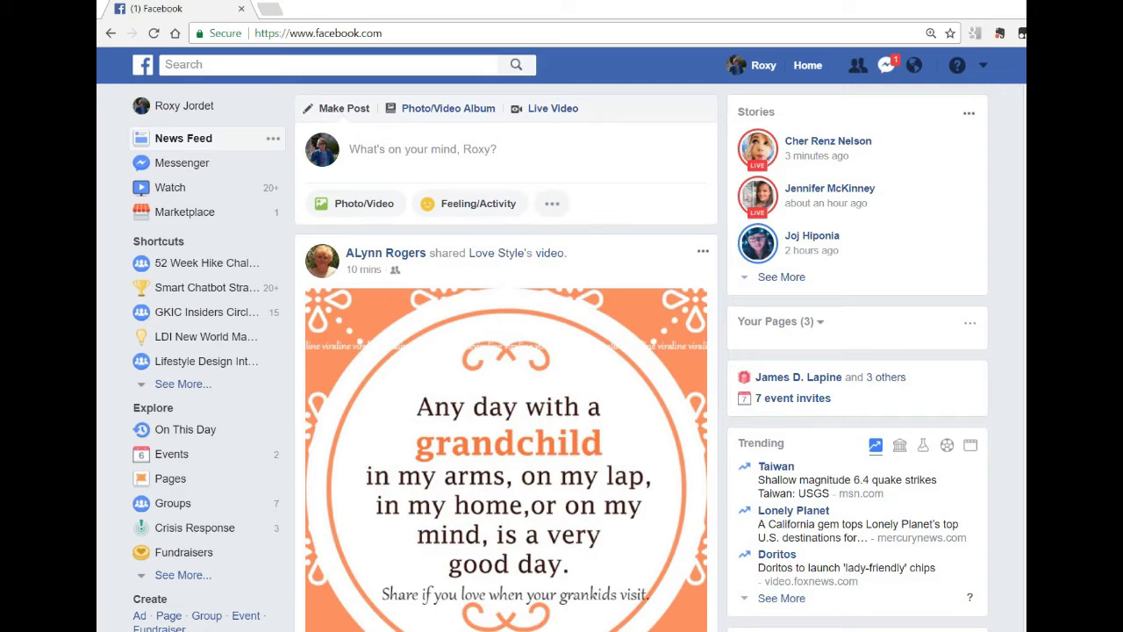
scroll(561, 351, "down", 6)
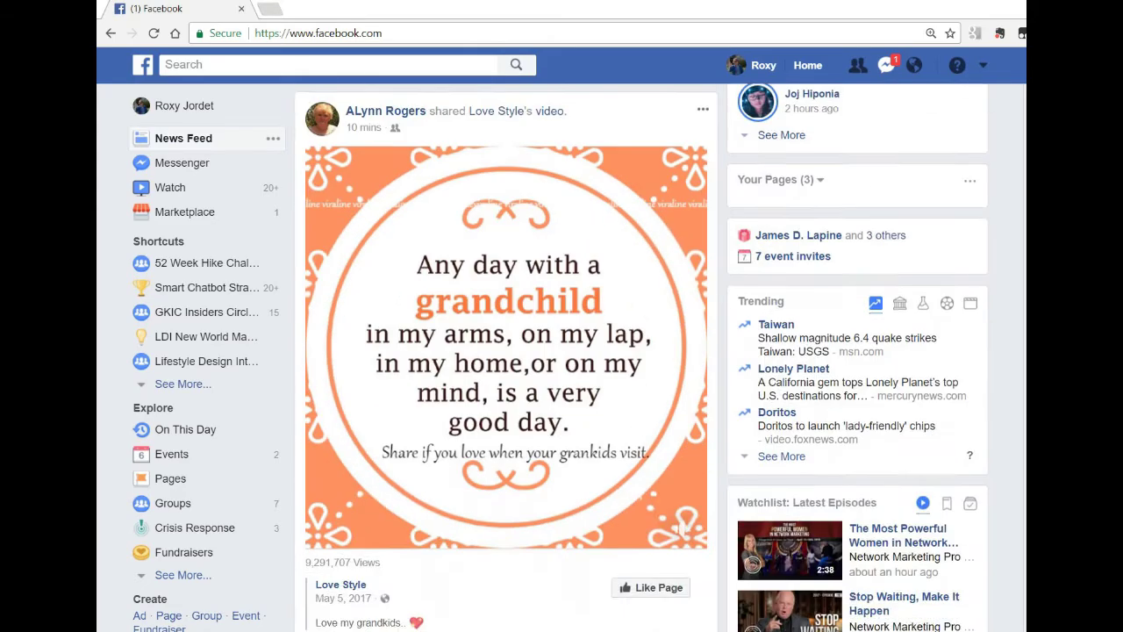
scroll(561, 351, "up", 3)
scroll(650, 279, "up", 3)
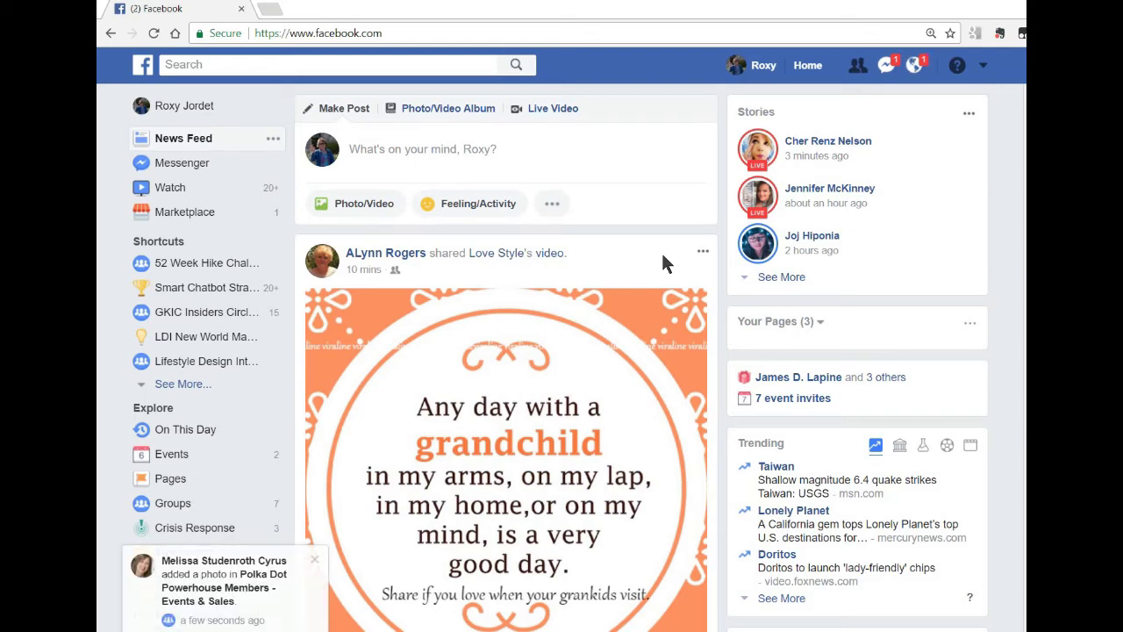
left_click(314, 560)
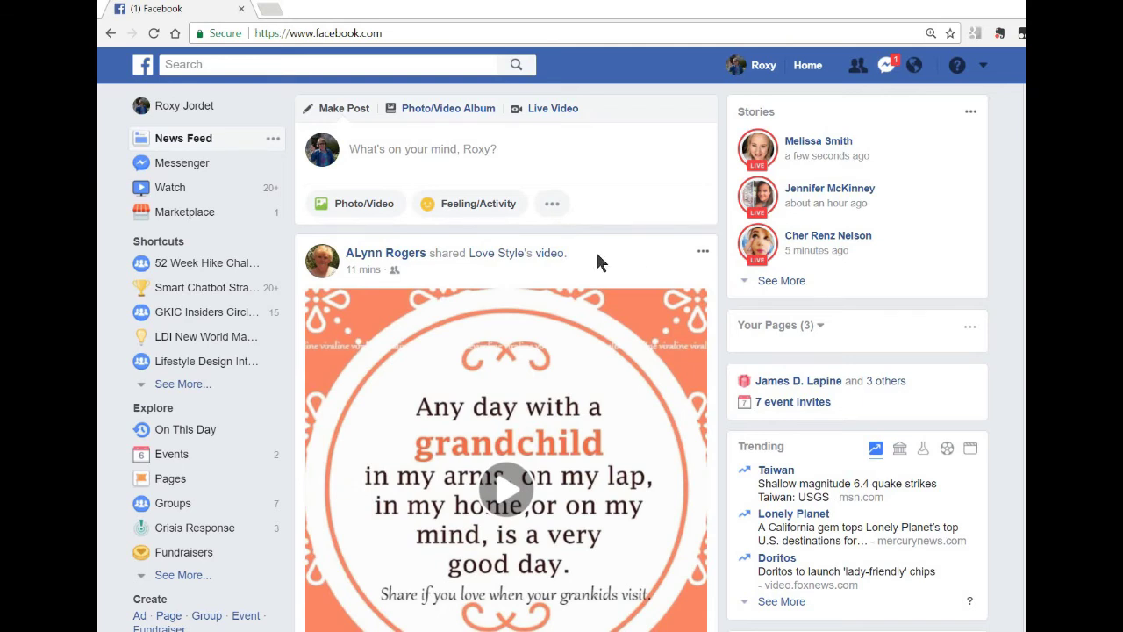
Visit the GKIC Insiders Circle Members group from the shortcuts, and return to your own profile timeline.
left_click(213, 326)
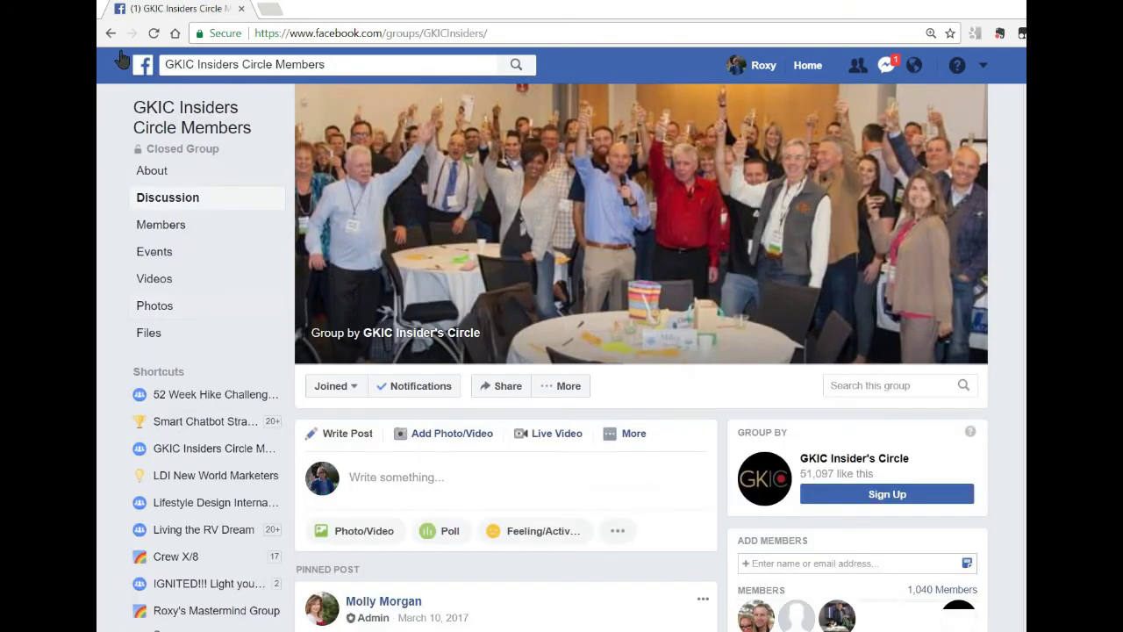
left_click(110, 33)
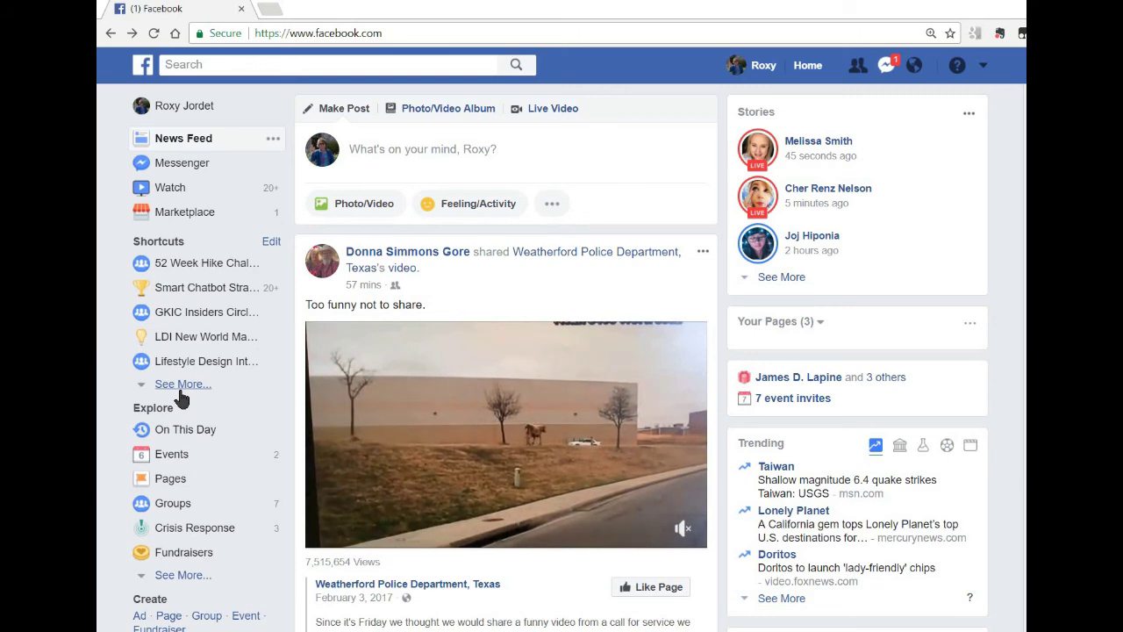
left_click(764, 75)
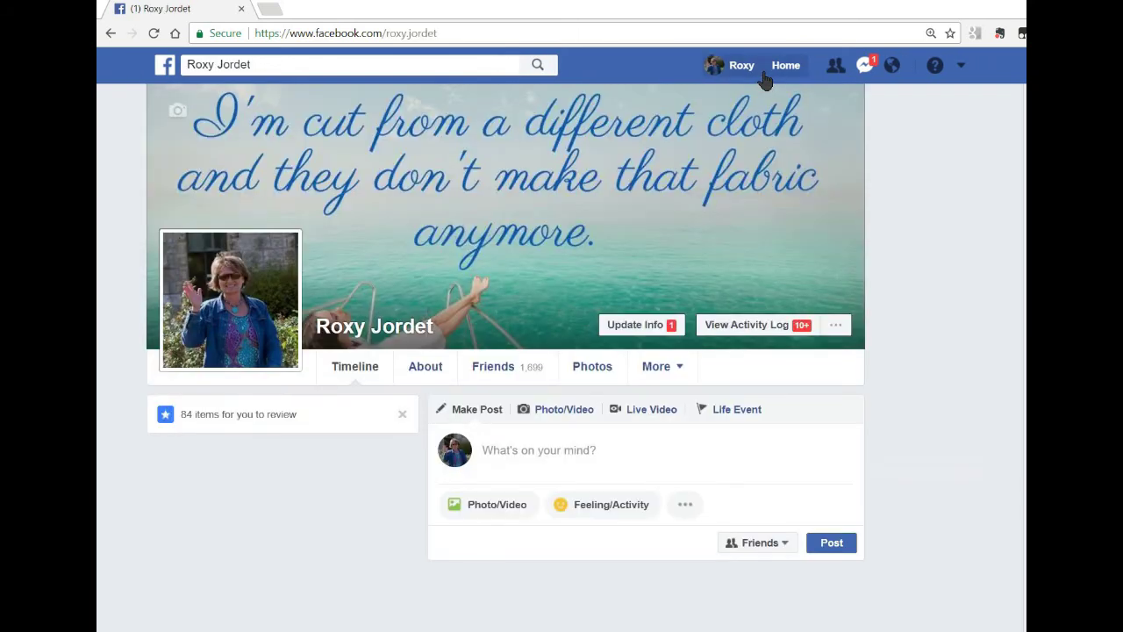